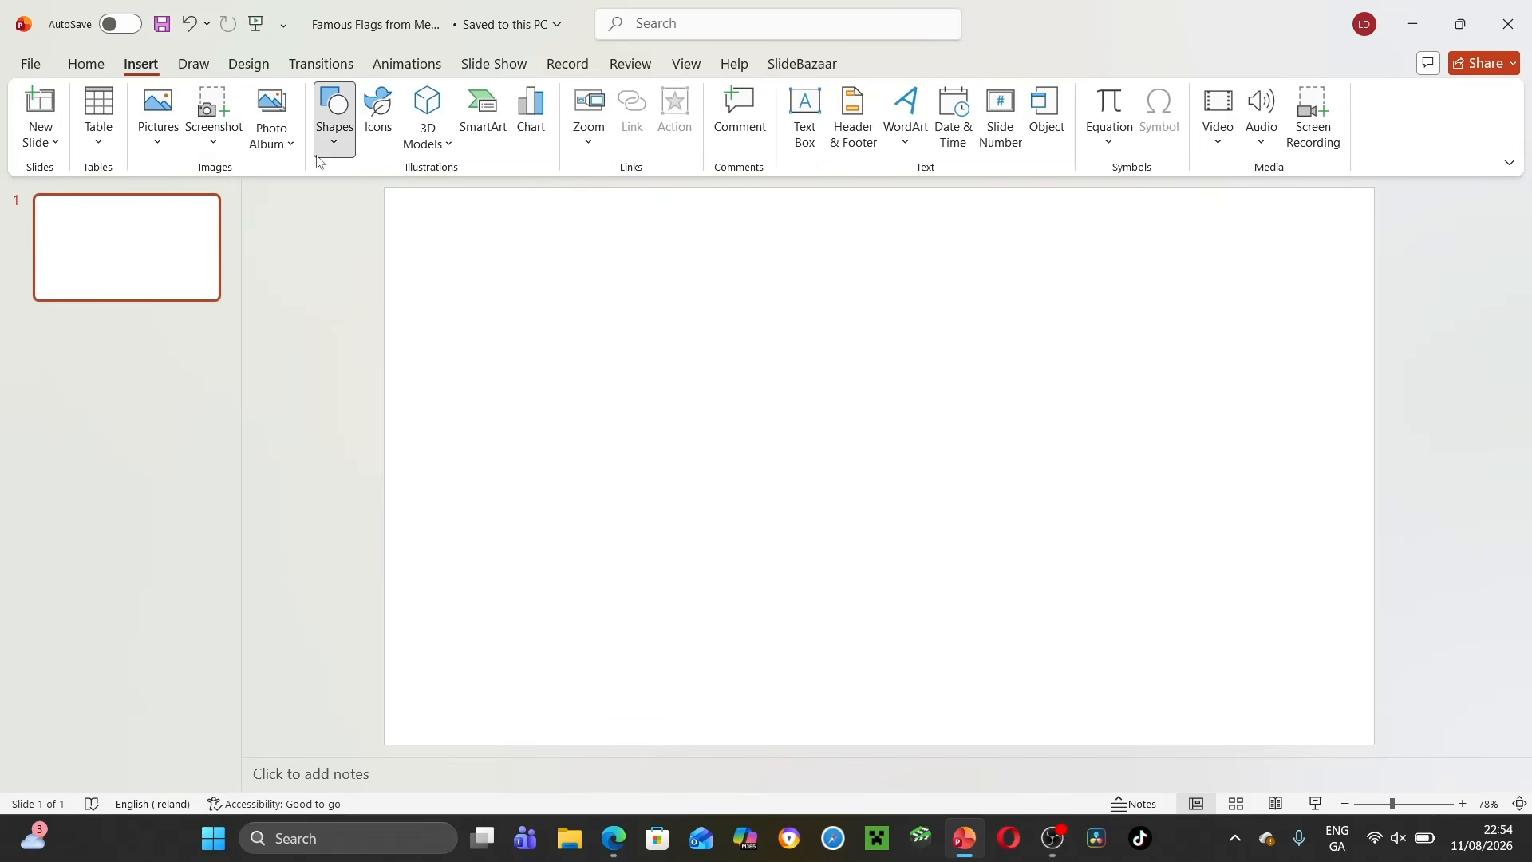
# Draw a rectangle about 2.29 cm wide, centre it on the slide and stretch it to the full slide height.
pyautogui.click(319, 151)
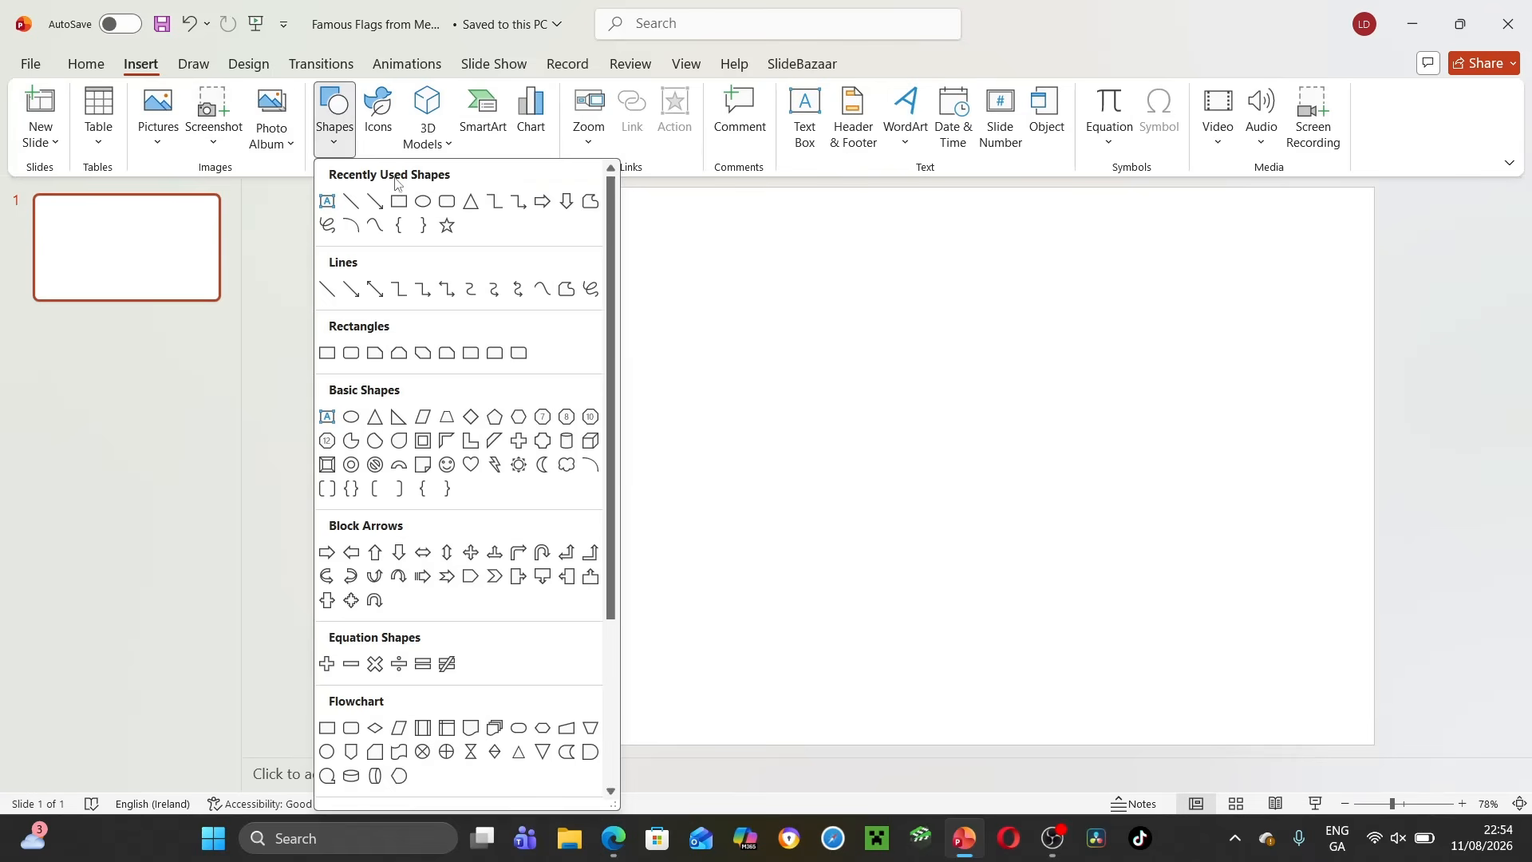
pyautogui.click(399, 200)
pyautogui.moveTo(767, 207); pyautogui.dragTo(909, 353)
pyautogui.moveTo(859, 297)
pyautogui.mouseDown()
pyautogui.moveTo(891, 297)
pyautogui.moveTo(875, 281)
pyautogui.mouseUp()
pyautogui.moveTo(849, 283); pyautogui.dragTo(889, 468)
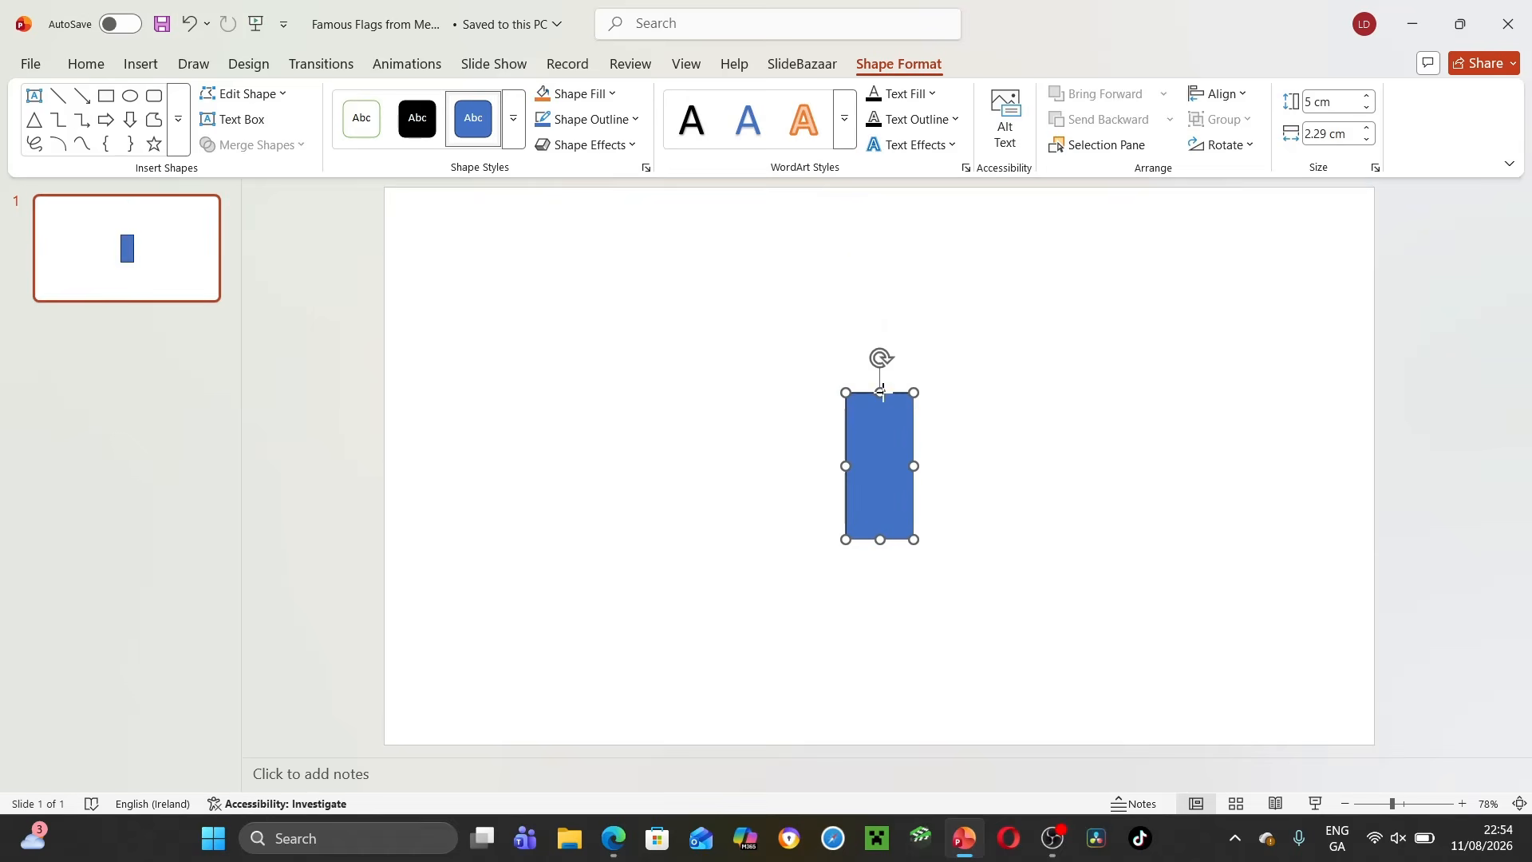
pyautogui.moveTo(881, 391); pyautogui.dragTo(901, 189)
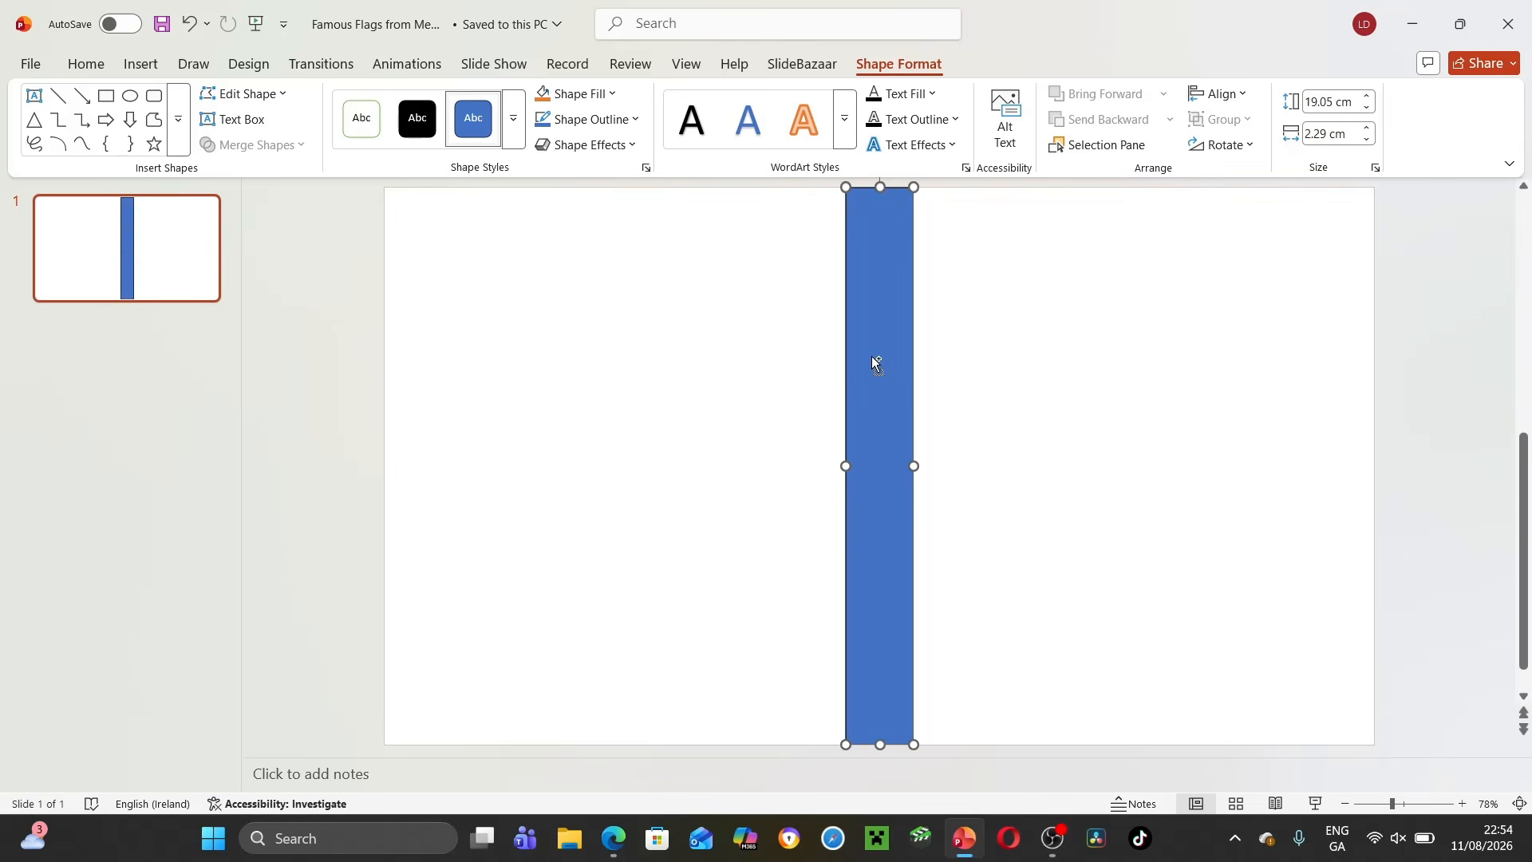
# Duplicate the vertical bar and turn the copy into a horizontal bar spanning the slide's full width through the centre.
pyautogui.hotkey('ctrl', 'v')
pyautogui.hotkey('ctrl', 'v')
pyautogui.hotkey('ctrl', 'z')
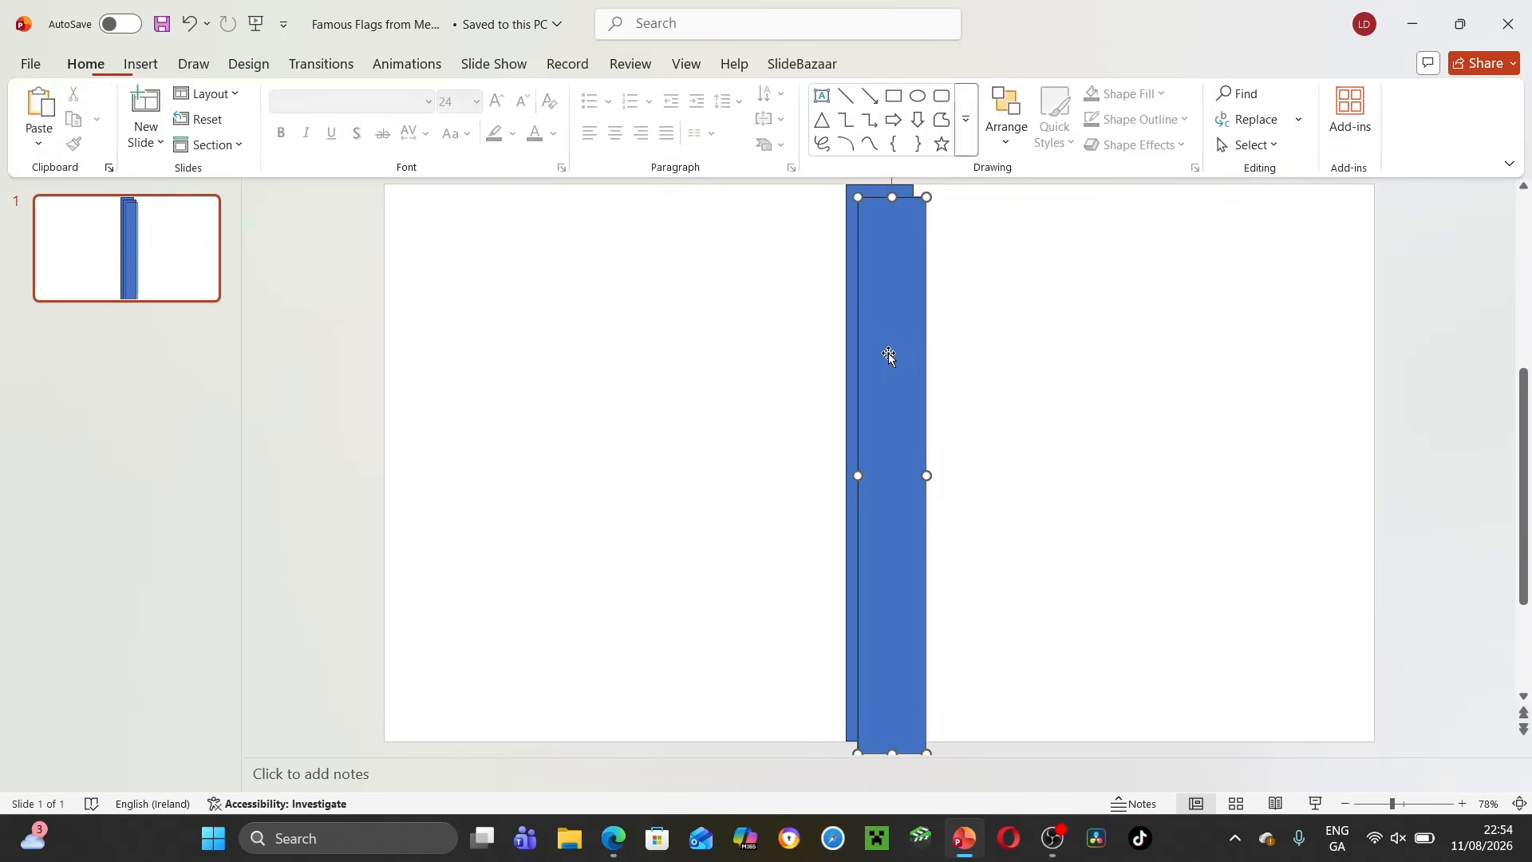
pyautogui.click(888, 353)
pyautogui.moveTo(897, 183); pyautogui.dragTo(1197, 481)
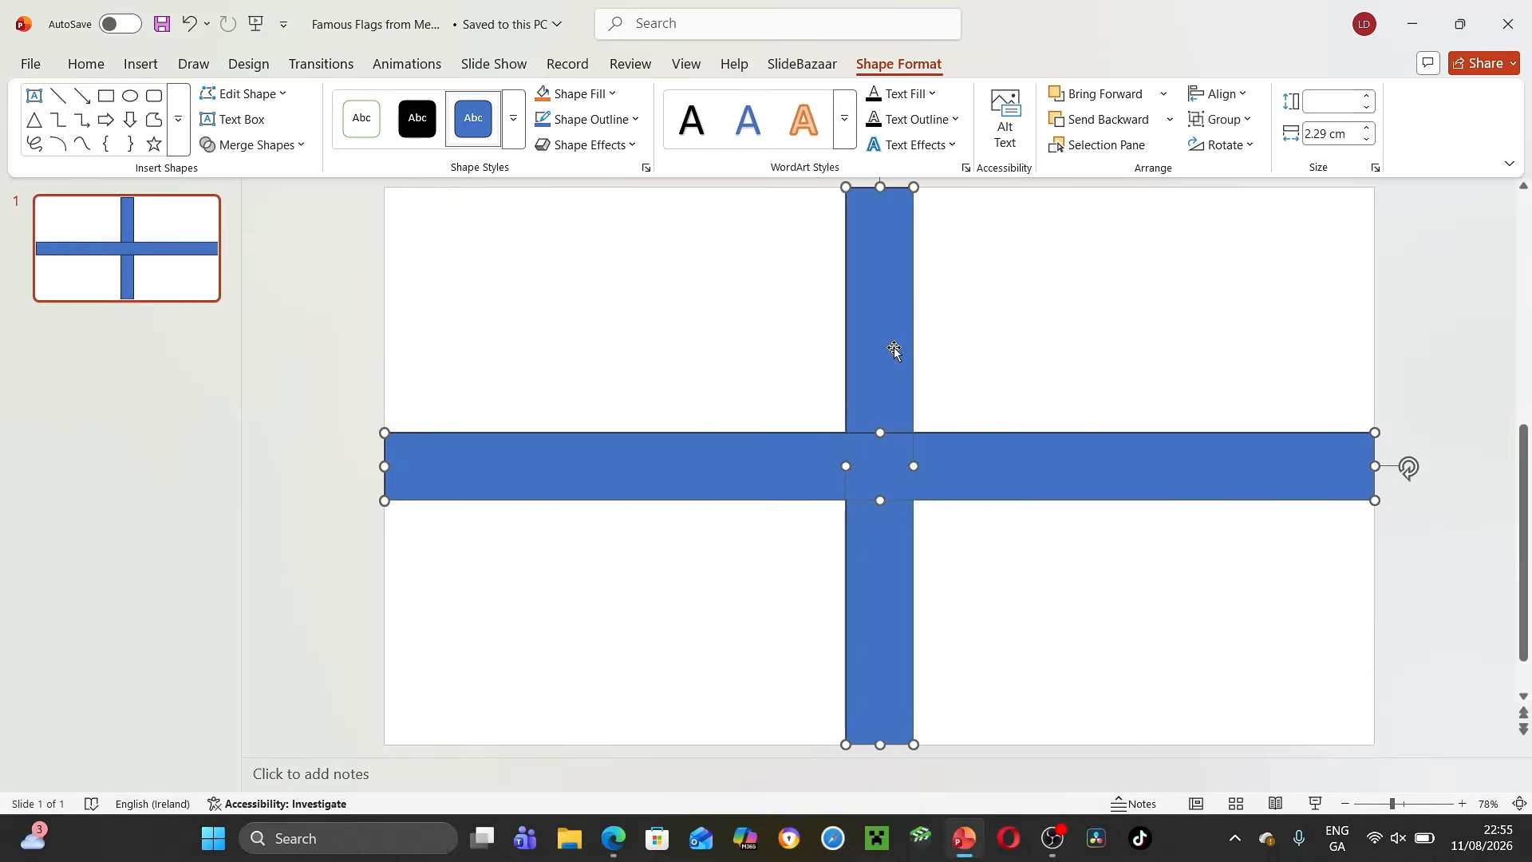
# Fill both crossing bars with red and remove their outlines.
pyautogui.rightClick(894, 349)
pyautogui.click(960, 296)
pyautogui.click(983, 621)
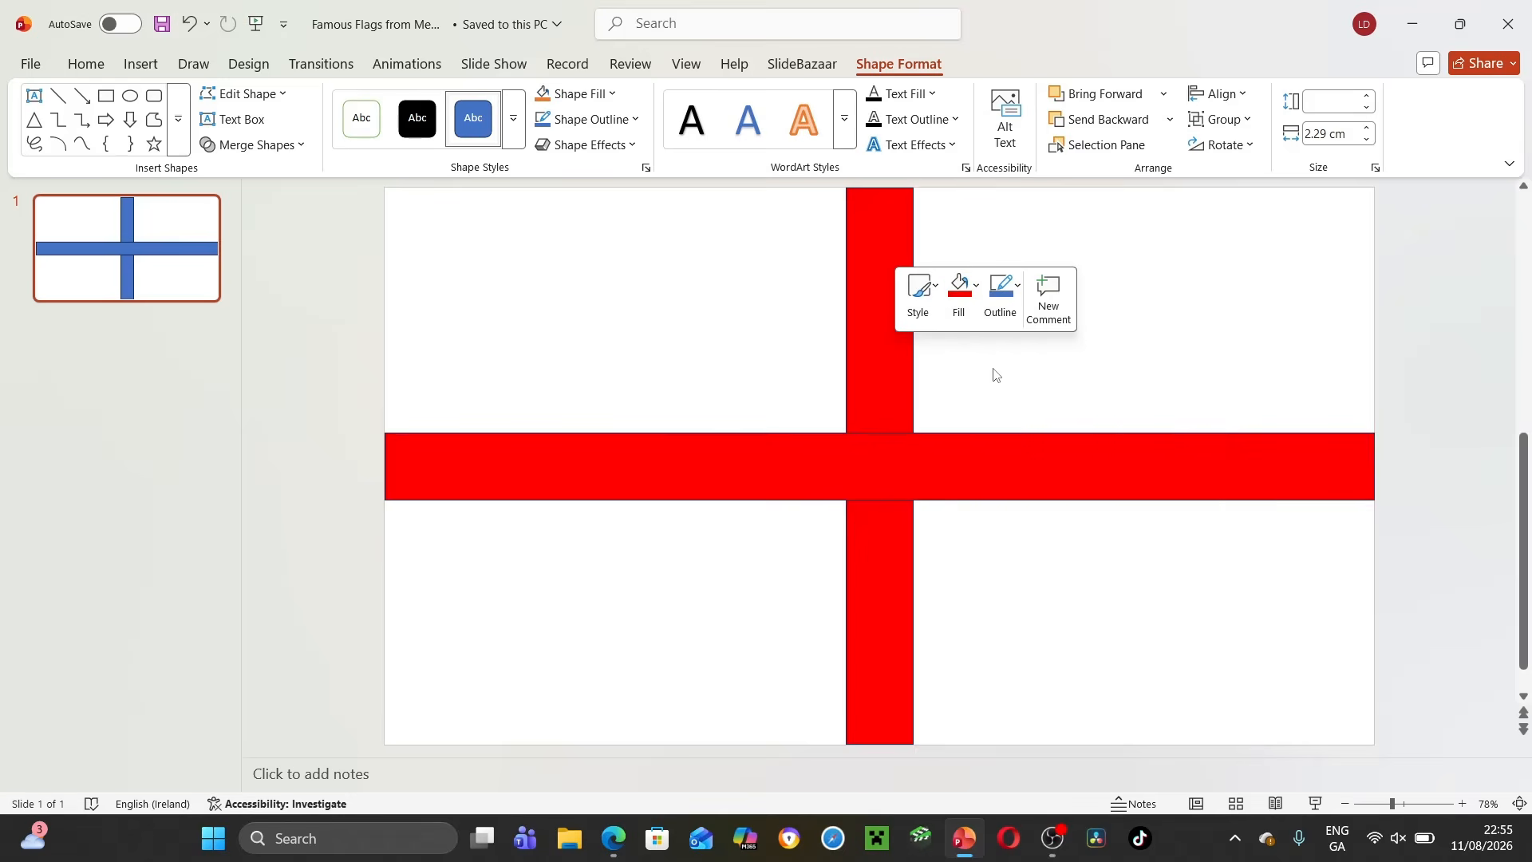
pyautogui.click(1001, 307)
pyautogui.click(1017, 615)
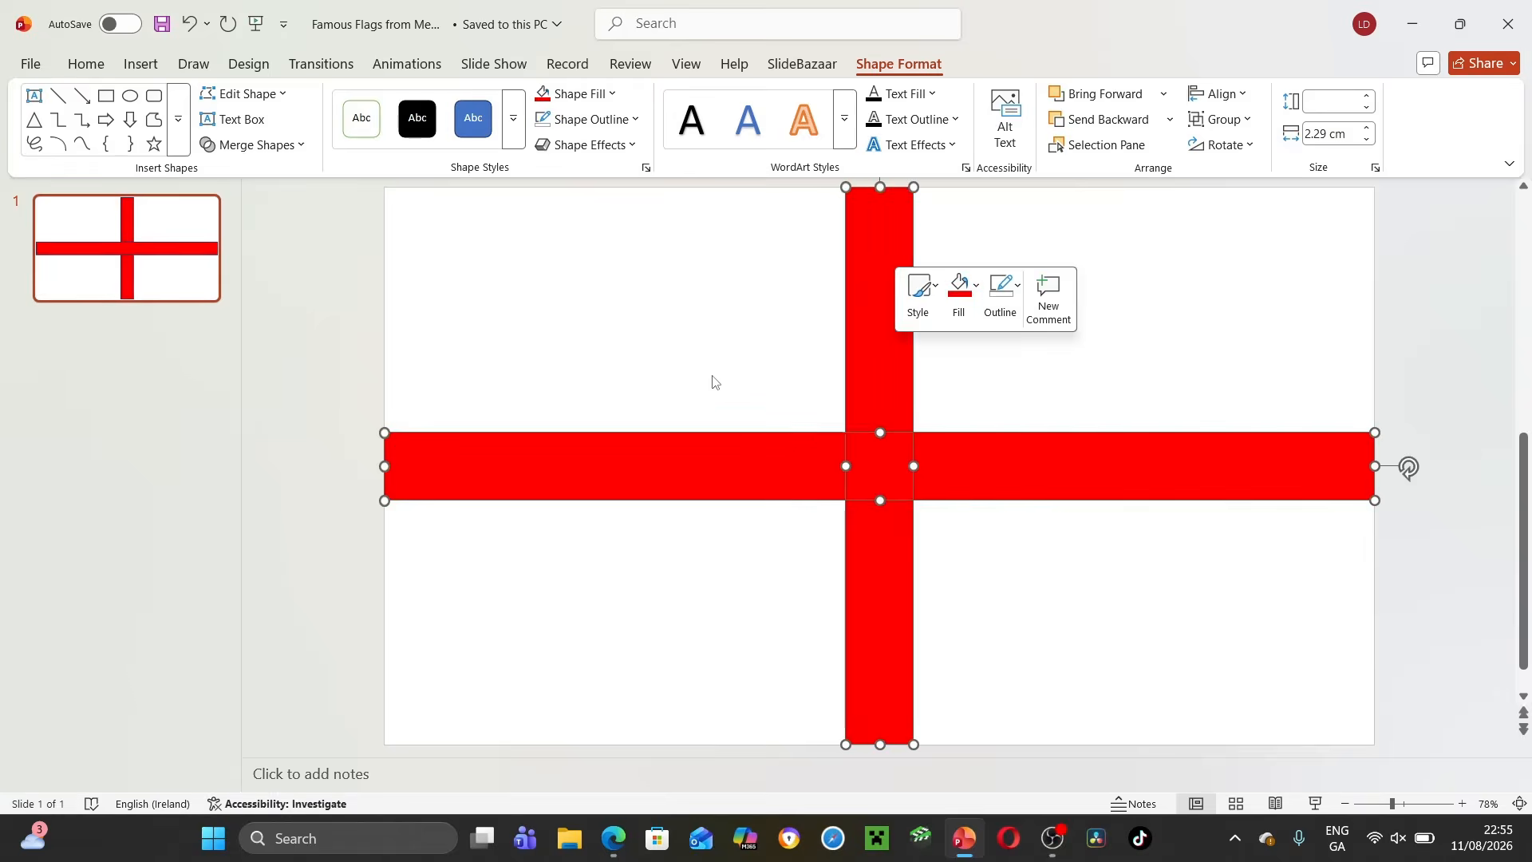
pyautogui.click(336, 234)
# Add a cross shape about 4.31 cm high and 4.18 cm wide in the upper-left quadrant and make its arms narrower.
pyautogui.click(140, 64)
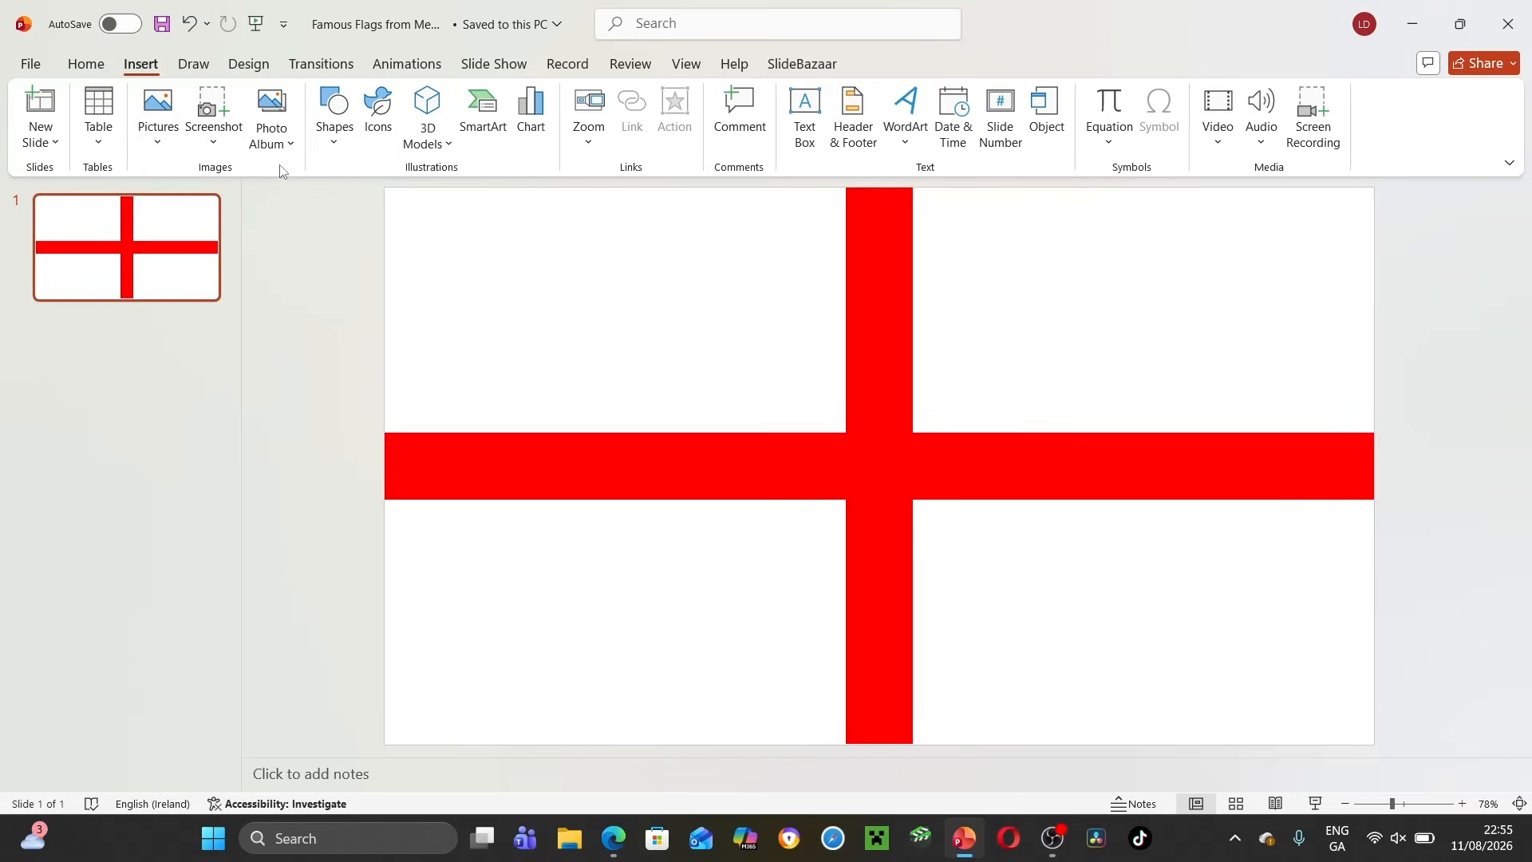
pyautogui.click(334, 111)
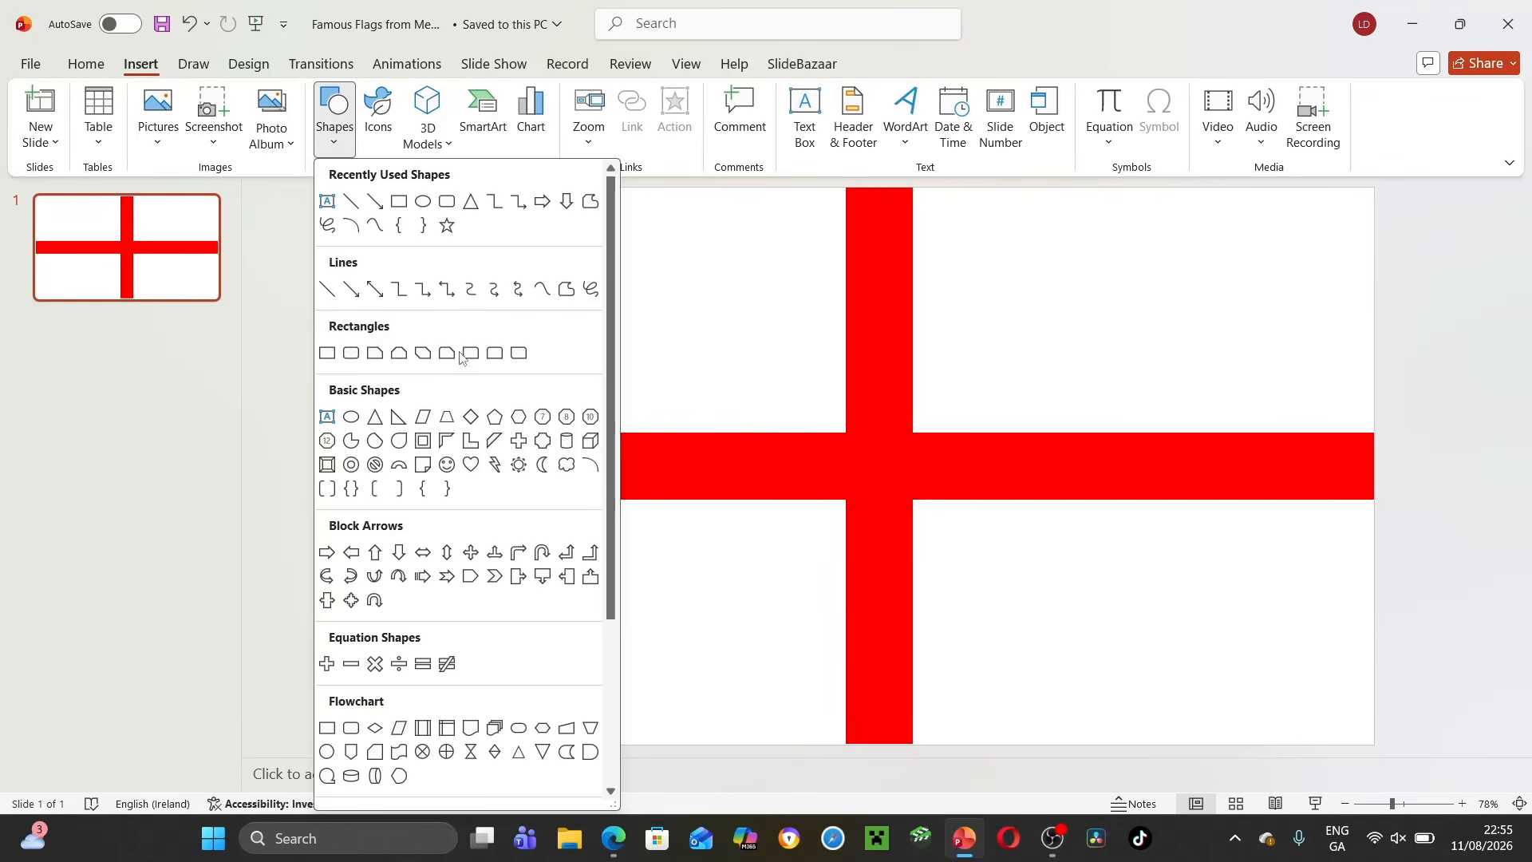
pyautogui.click(519, 441)
pyautogui.moveTo(573, 286); pyautogui.dragTo(644, 248)
pyautogui.moveTo(551, 247); pyautogui.dragTo(568, 249)
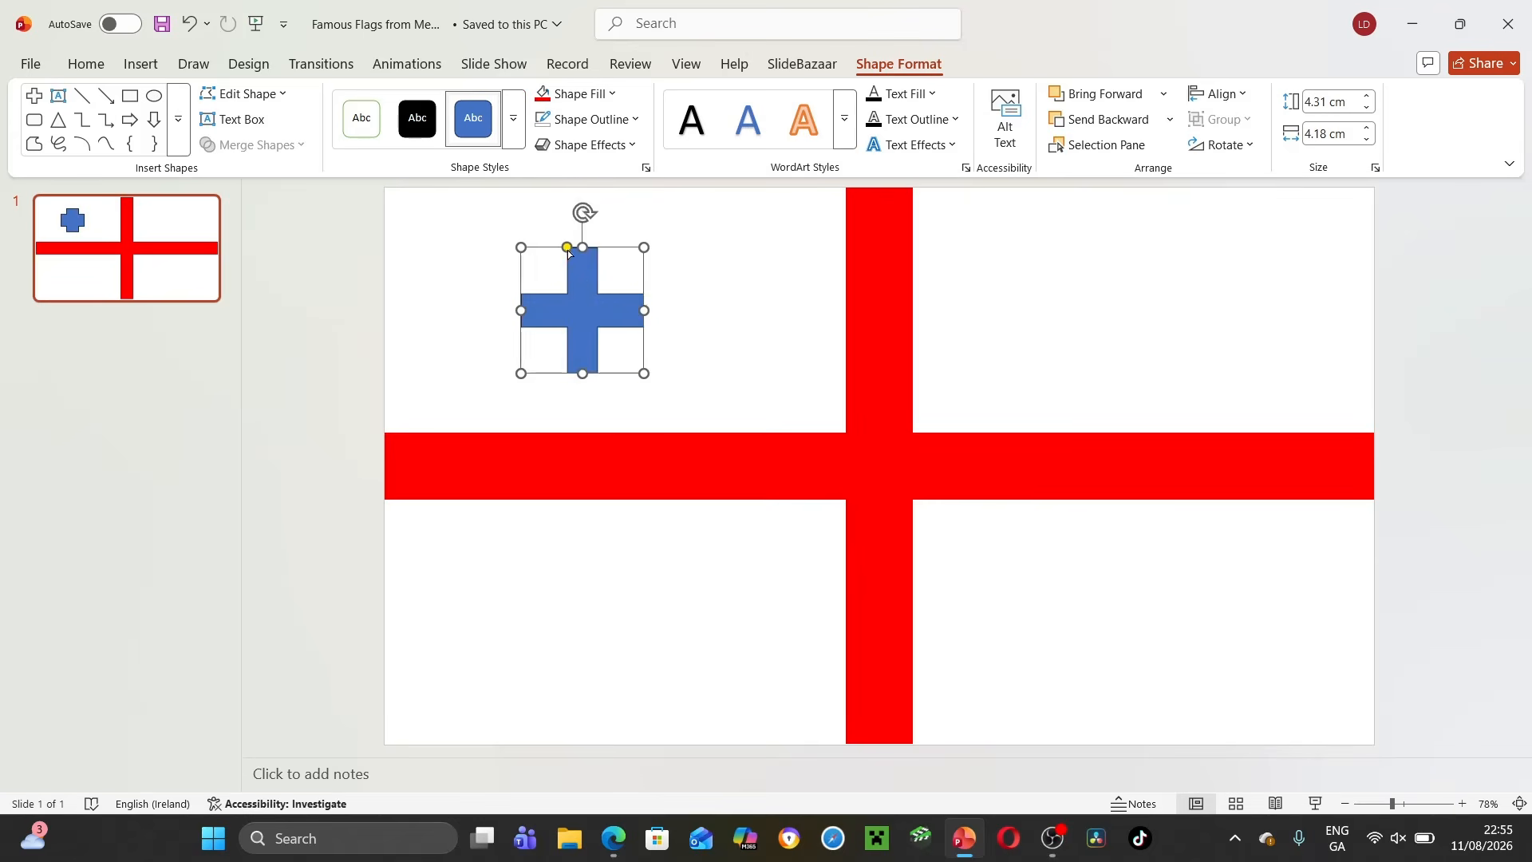
# Fill the small cross with red and remove its outline.
pyautogui.rightClick(581, 267)
pyautogui.click(646, 214)
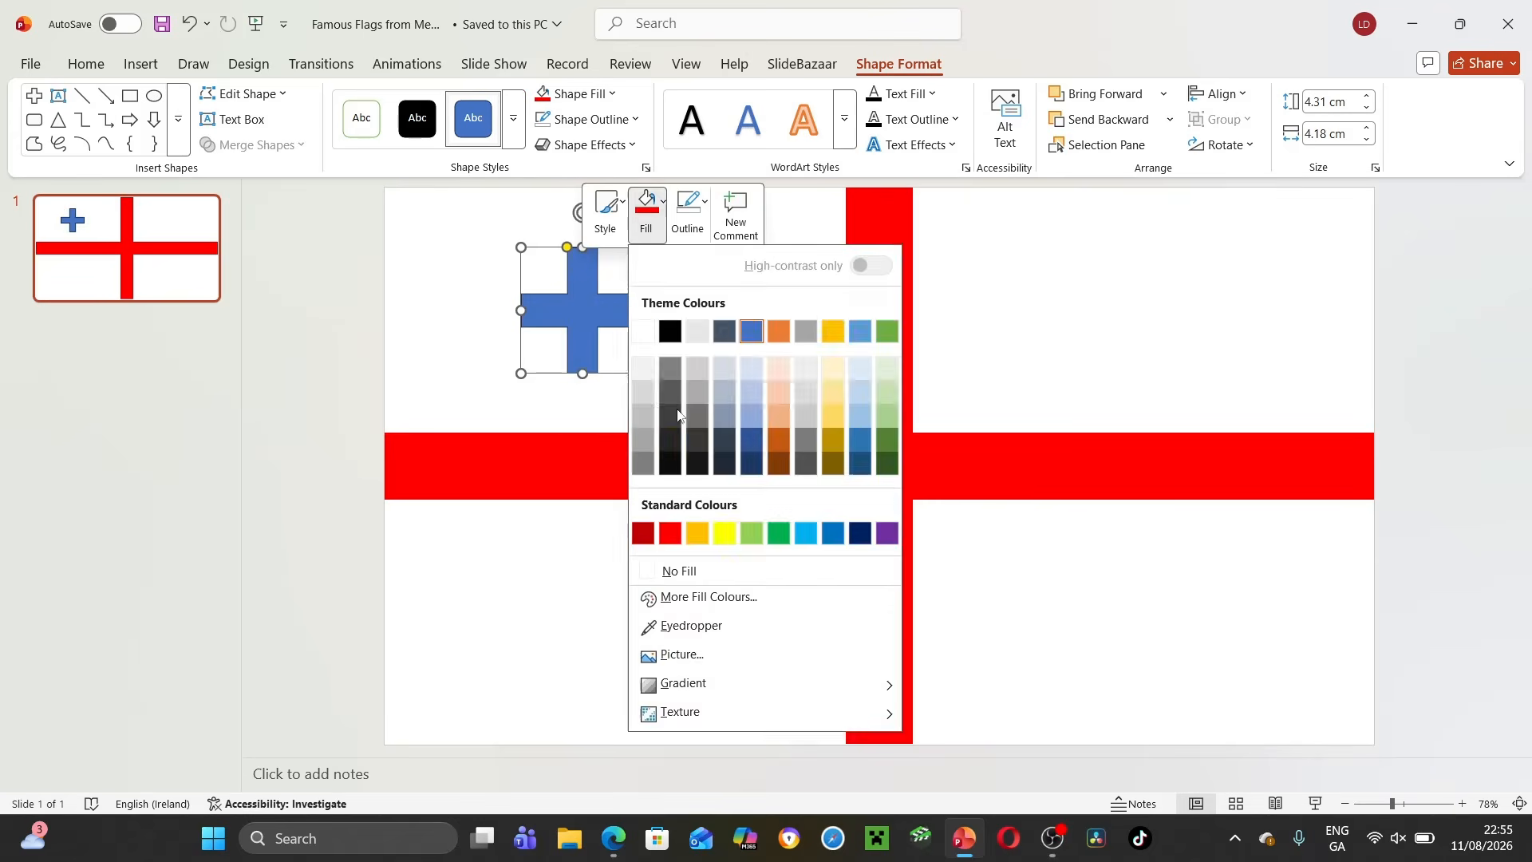
pyautogui.click(670, 533)
pyautogui.click(688, 211)
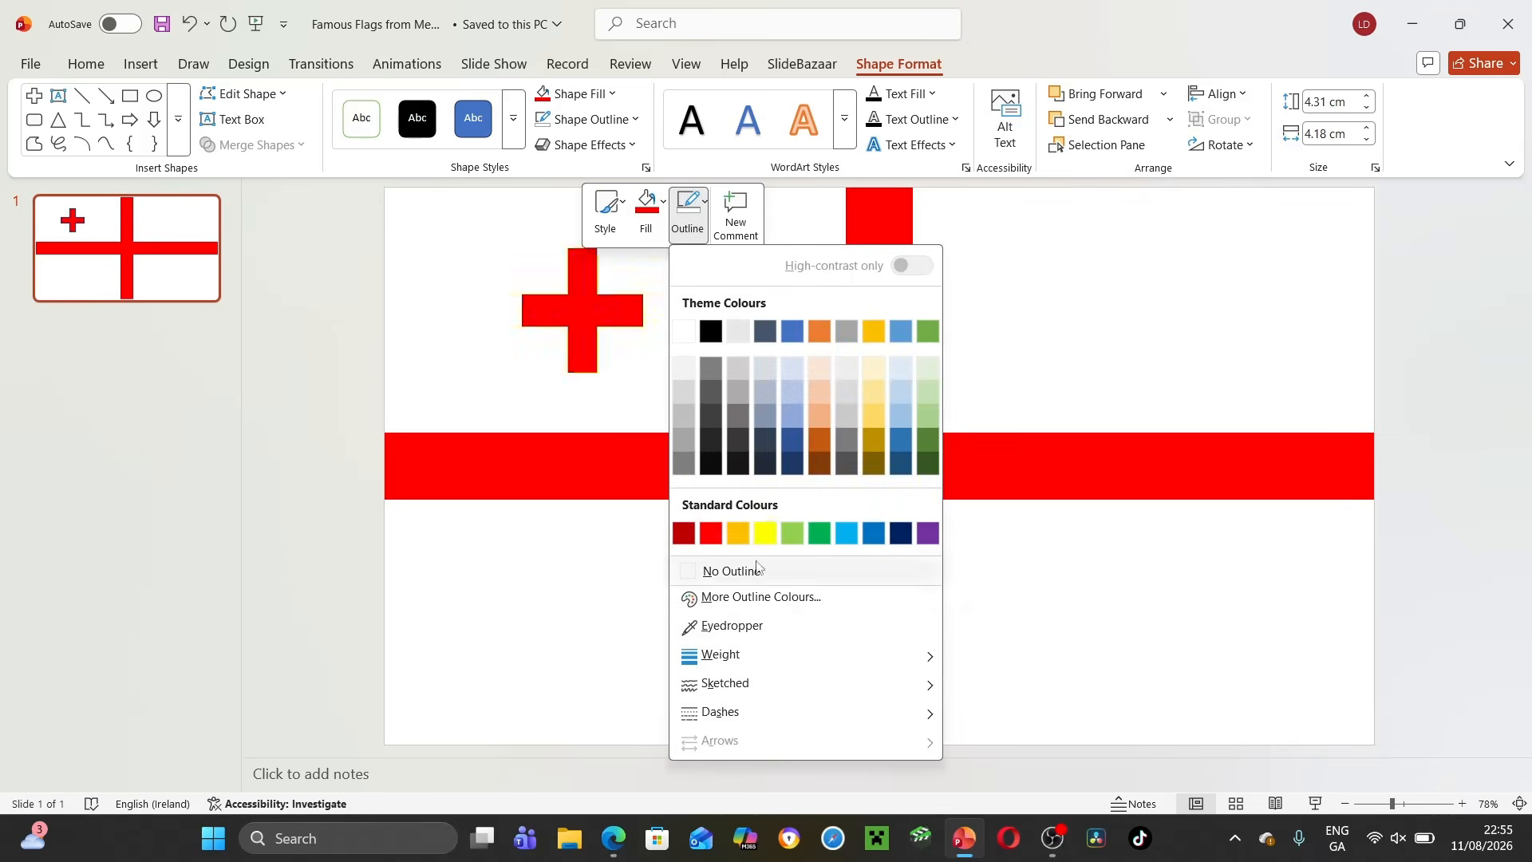
pyautogui.click(731, 570)
# Duplicate the small cross into the lower-left quadrant and copy both crosses across to the two right-hand quadrants.
pyautogui.hotkey('ctrl', 'v')
pyautogui.moveTo(591, 322); pyautogui.dragTo(587, 596)
pyautogui.keyDown('shift'); pyautogui.click(581, 294); pyautogui.keyUp('shift')
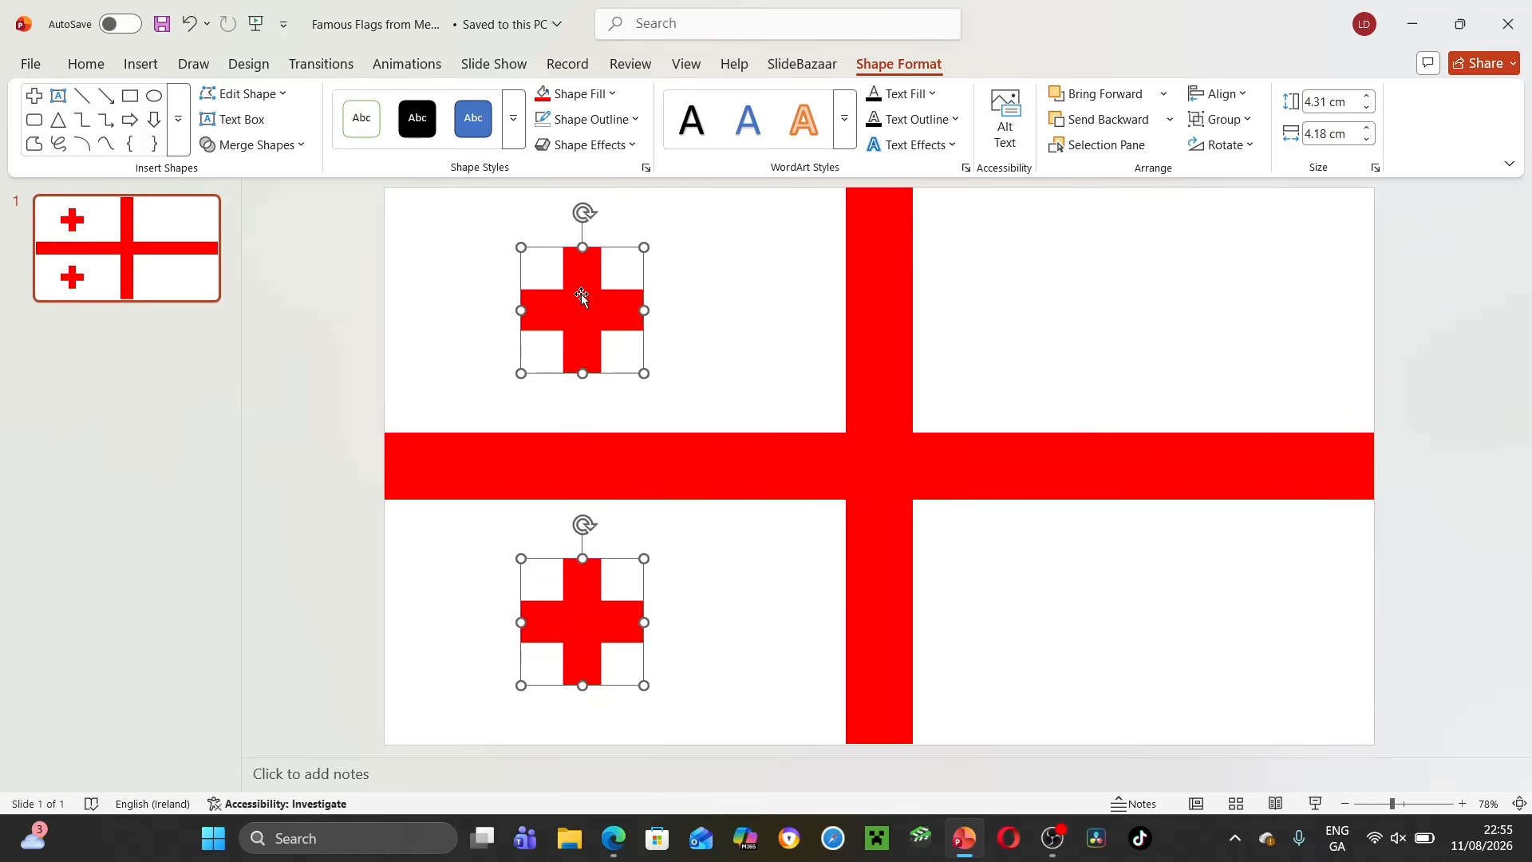
pyautogui.hotkey('ctrl', 'c')
pyautogui.hotkey('ctrl', 'v')
pyautogui.moveTo(581, 294); pyautogui.dragTo(1140, 341)
pyautogui.click(1039, 381)
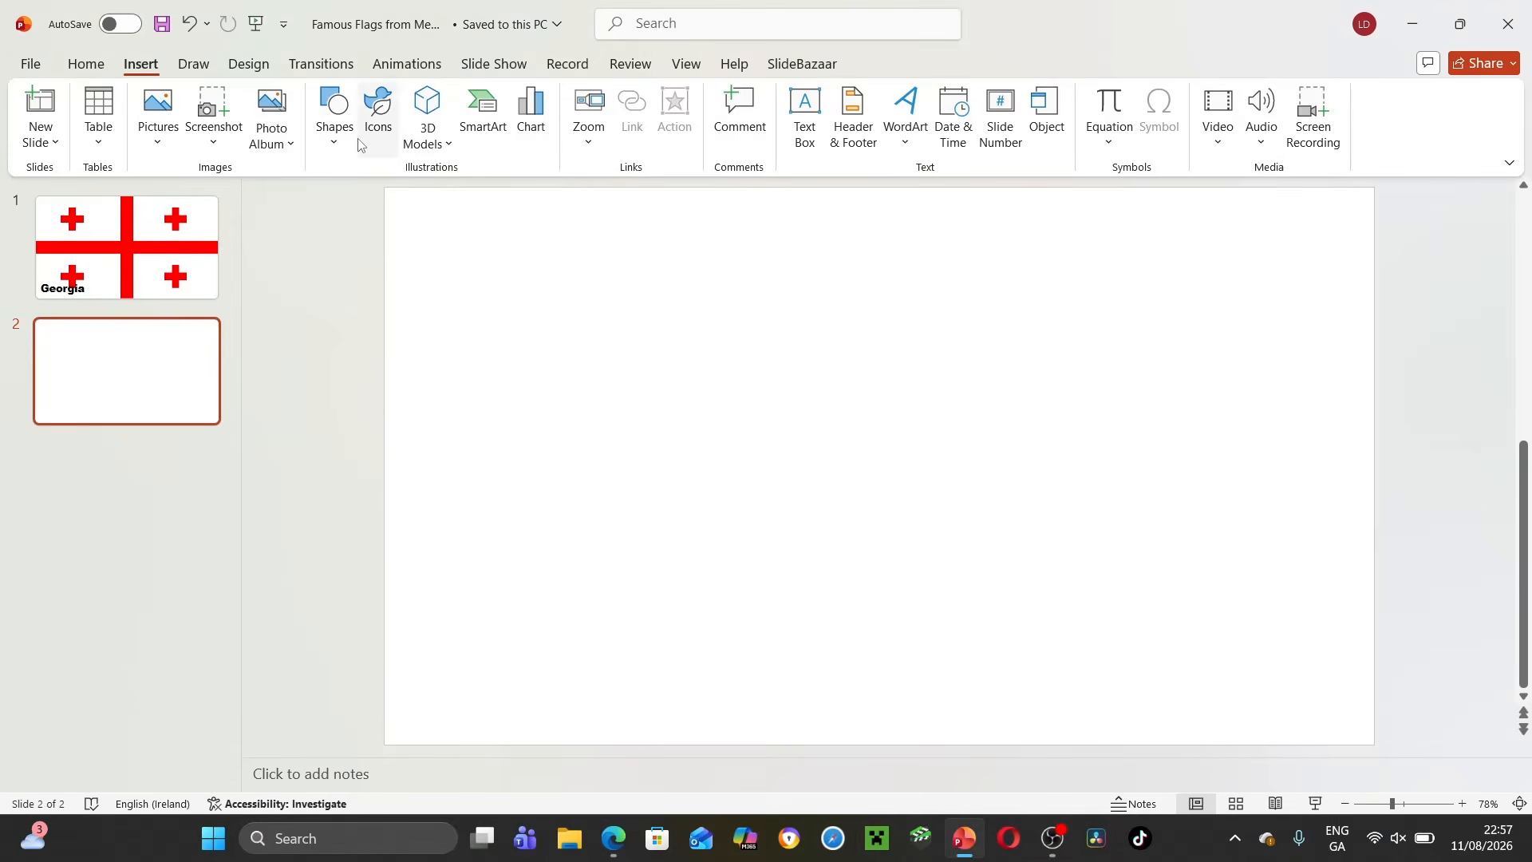
# Draw a circle about 9.07 cm in diameter on the second slide and centre it.
pyautogui.click(334, 112)
pyautogui.click(447, 201)
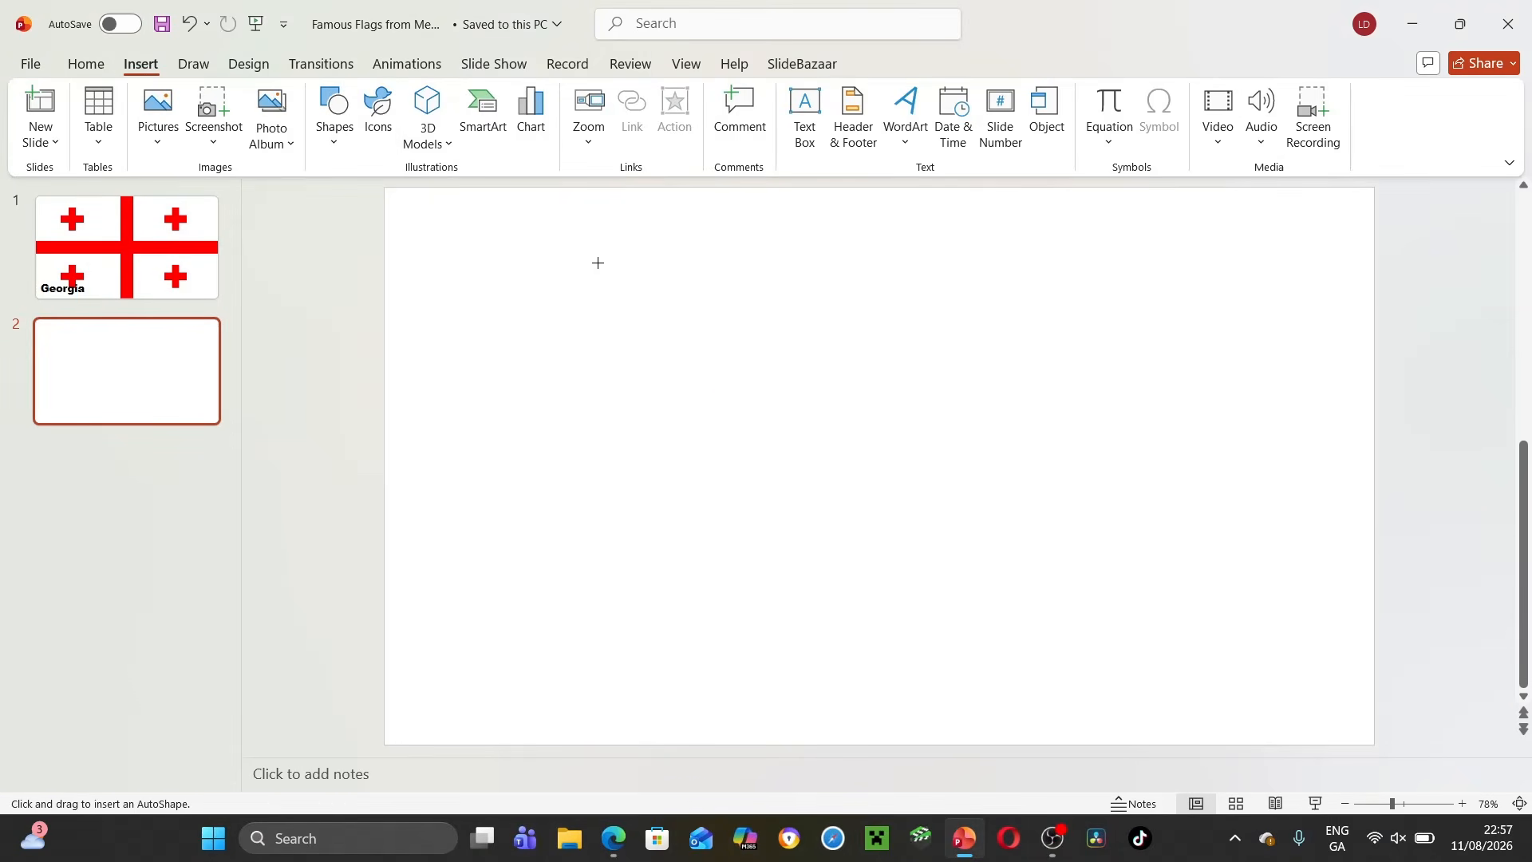
pyautogui.moveTo(865, 431)
pyautogui.mouseDown()
pyautogui.moveTo(1019, 526)
pyautogui.moveTo(999, 564)
pyautogui.mouseUp()
pyautogui.moveTo(906, 486)
pyautogui.mouseDown()
pyautogui.moveTo(899, 476)
pyautogui.moveTo(911, 509)
pyautogui.moveTo(905, 494)
pyautogui.mouseUp()
# Fill the circle with red, remove its outline and enlarge it slightly around its centre.
pyautogui.rightClick(905, 495)
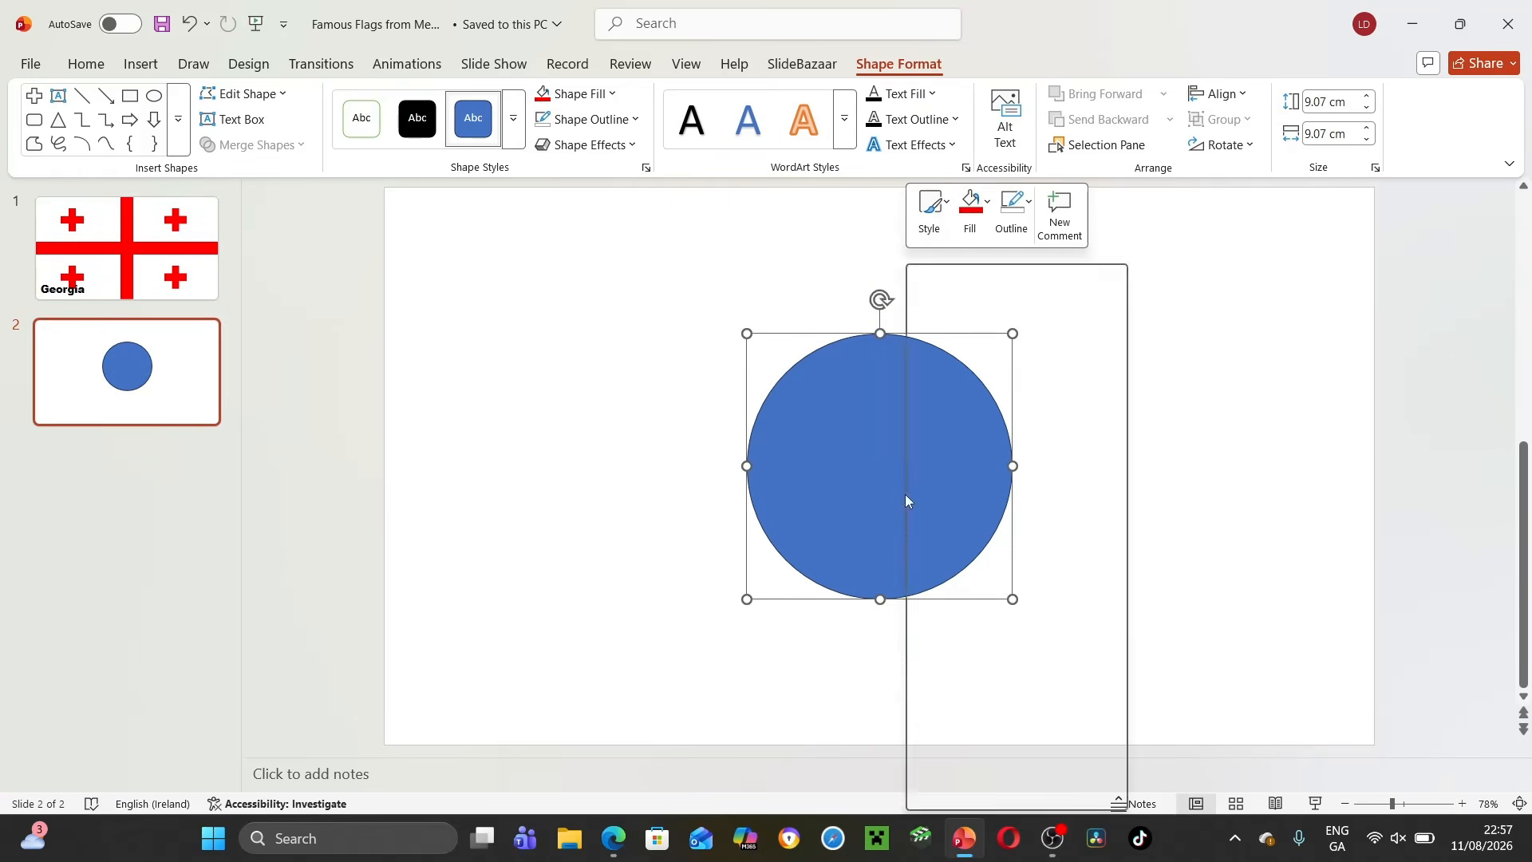
pyautogui.click(979, 204)
pyautogui.click(993, 533)
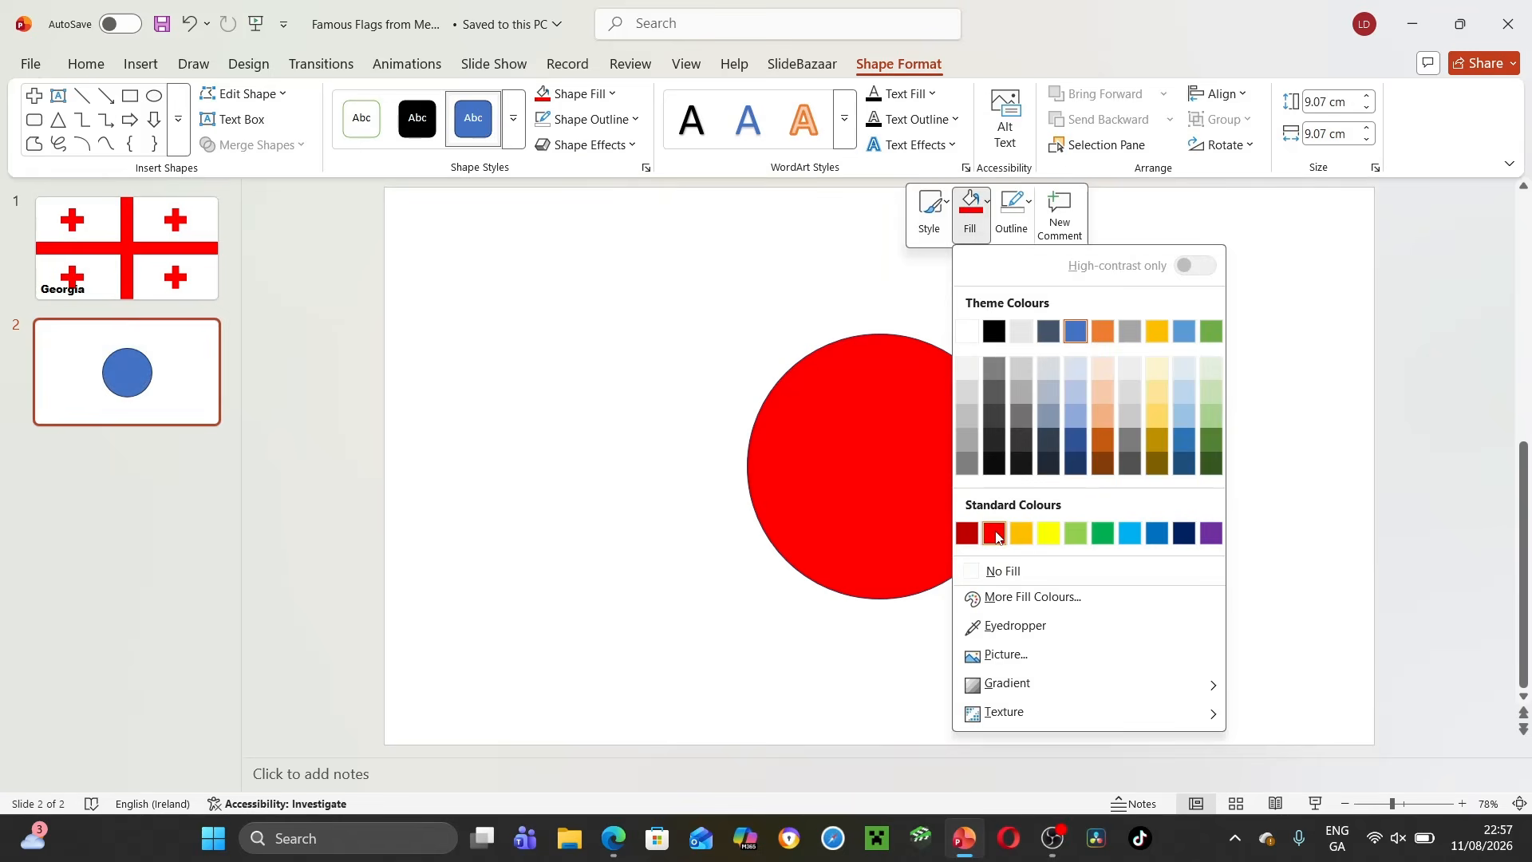
pyautogui.click(1012, 209)
pyautogui.click(1026, 568)
pyautogui.moveTo(1014, 600); pyautogui.dragTo(1068, 646)
pyautogui.click(1354, 510)
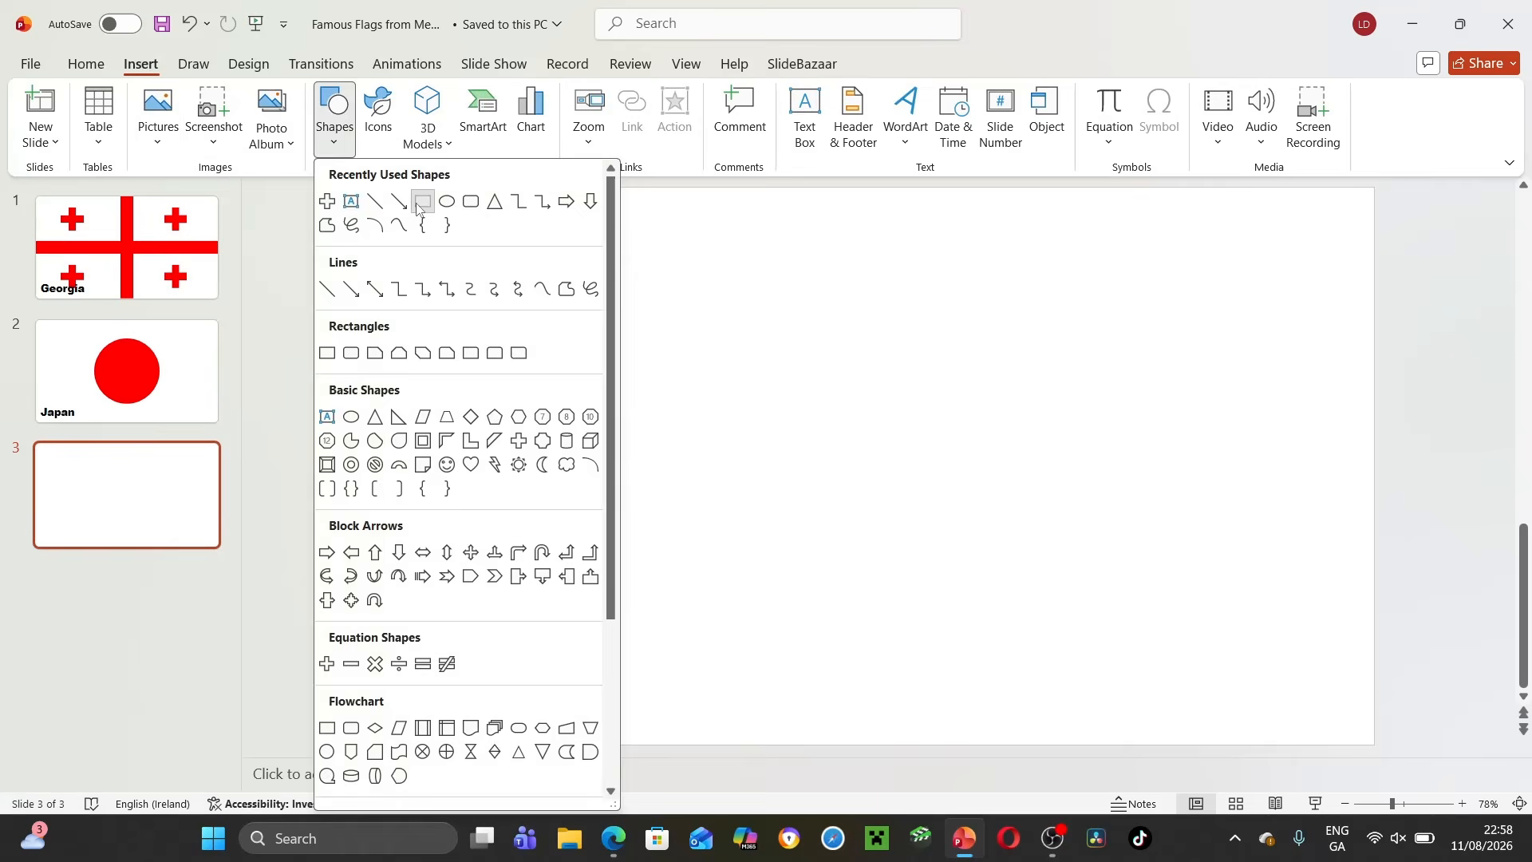
# Draw a full-height rectangle about 10.41 cm wide along the left edge of the third slide.
pyautogui.click(417, 209)
pyautogui.moveTo(414, 201)
pyautogui.mouseDown()
pyautogui.moveTo(732, 506)
pyautogui.moveTo(691, 489)
pyautogui.mouseUp()
pyautogui.moveTo(558, 358)
pyautogui.mouseDown()
pyautogui.moveTo(545, 340)
pyautogui.moveTo(530, 351)
pyautogui.mouseUp()
pyautogui.moveTo(522, 487); pyautogui.dragTo(521, 748)
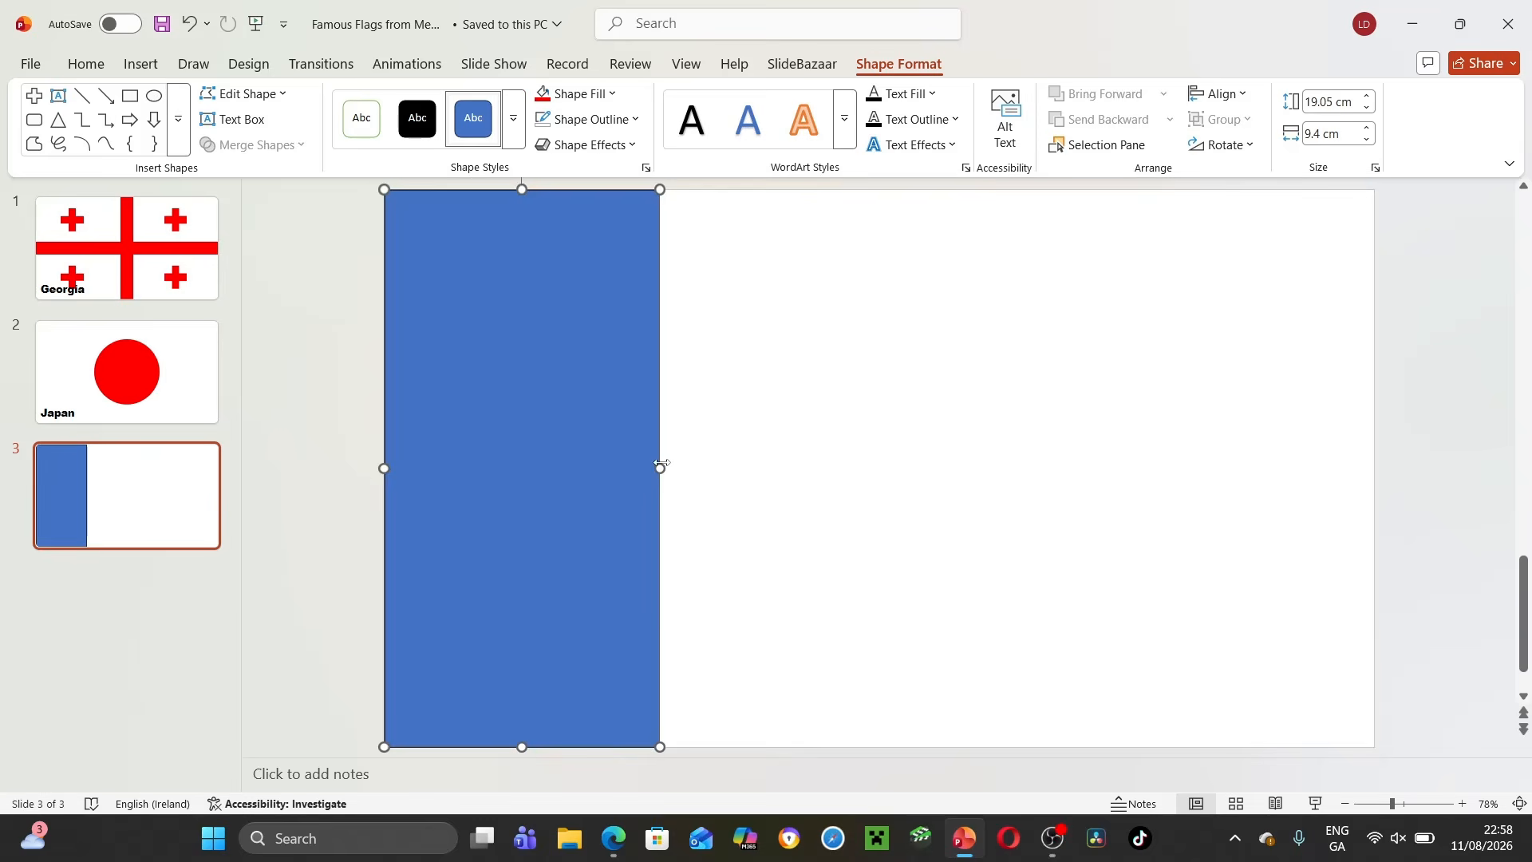
pyautogui.moveTo(662, 464); pyautogui.dragTo(865, 440)
# Duplicate the rectangle, place the copy directly beside it and widen the copy to the slide's right edge.
pyautogui.hotkey('ctrl', 'c')
pyautogui.hotkey('ctrl', 'v')
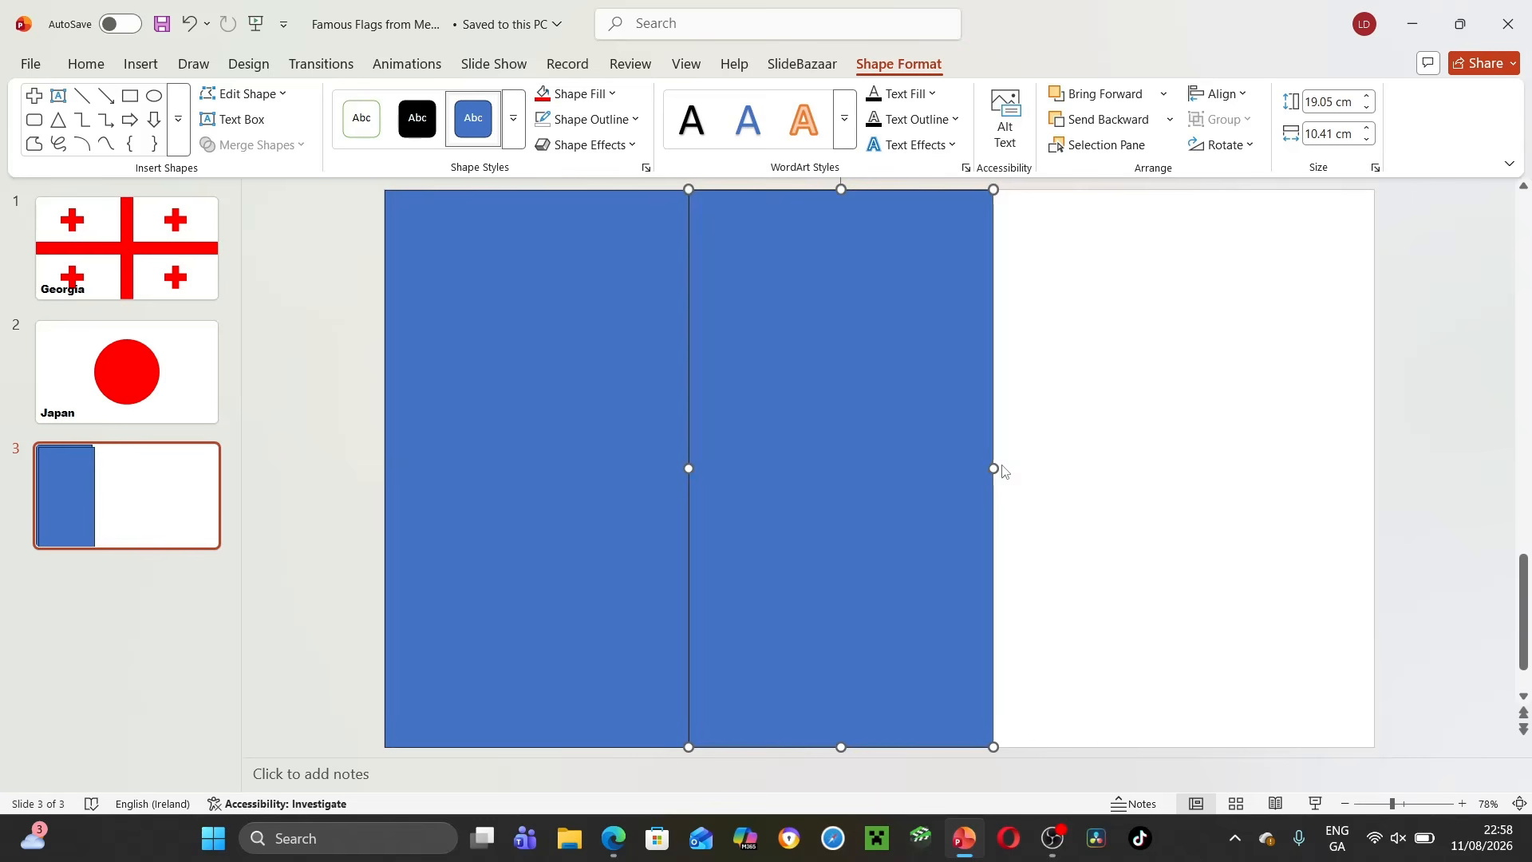
pyautogui.moveTo(993, 469); pyautogui.dragTo(1374, 476)
# Remove the outlines from both rectangles on the third slide.
pyautogui.keyDown('shift'); pyautogui.click(600, 431); pyautogui.keyUp('shift')
pyautogui.rightClick(606, 435)
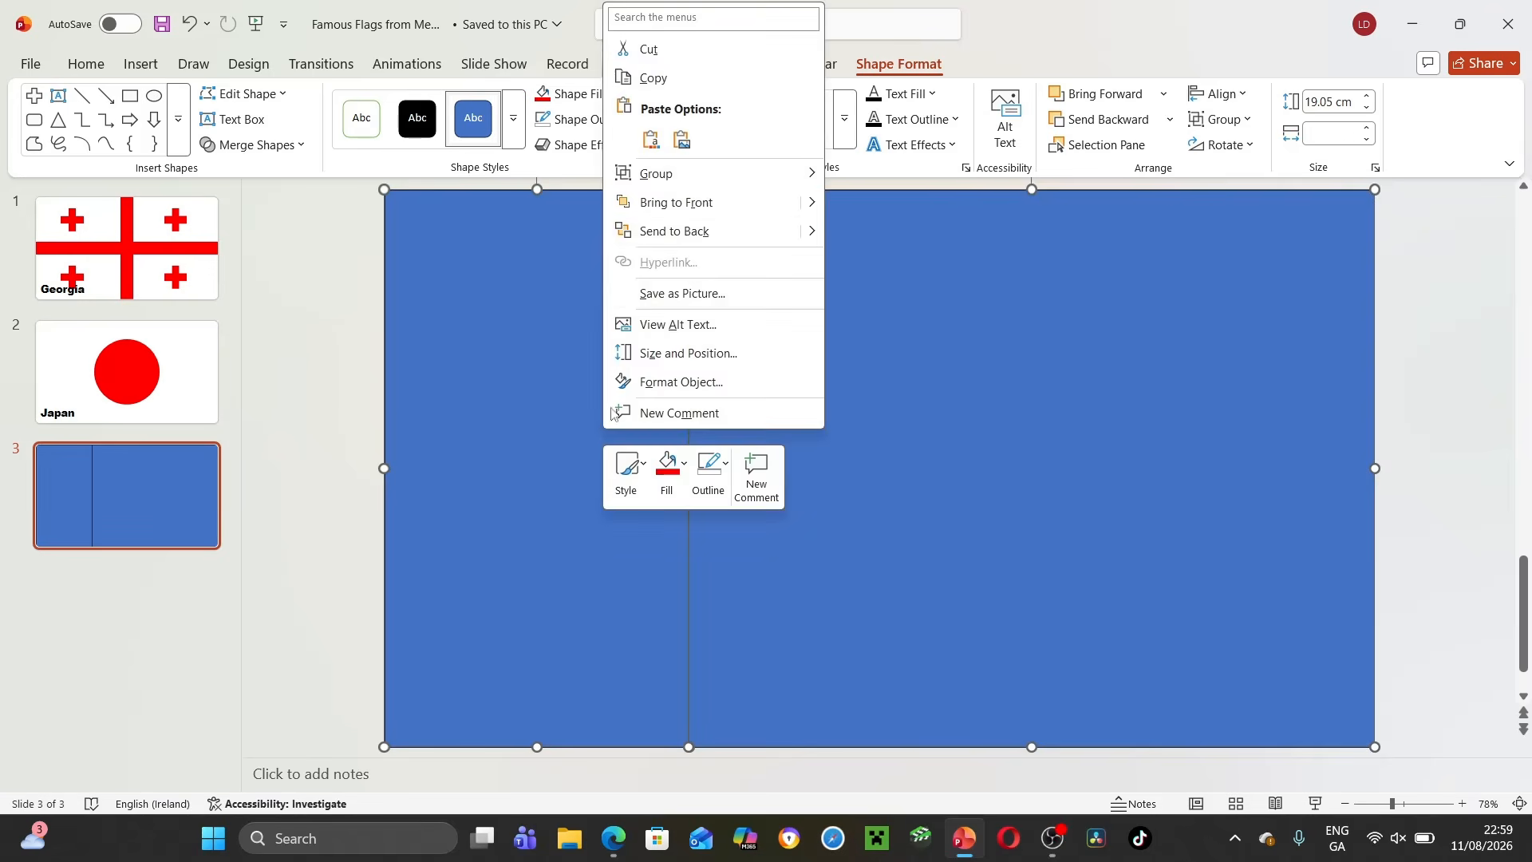
pyautogui.click(687, 455)
pyautogui.rightClick(644, 387)
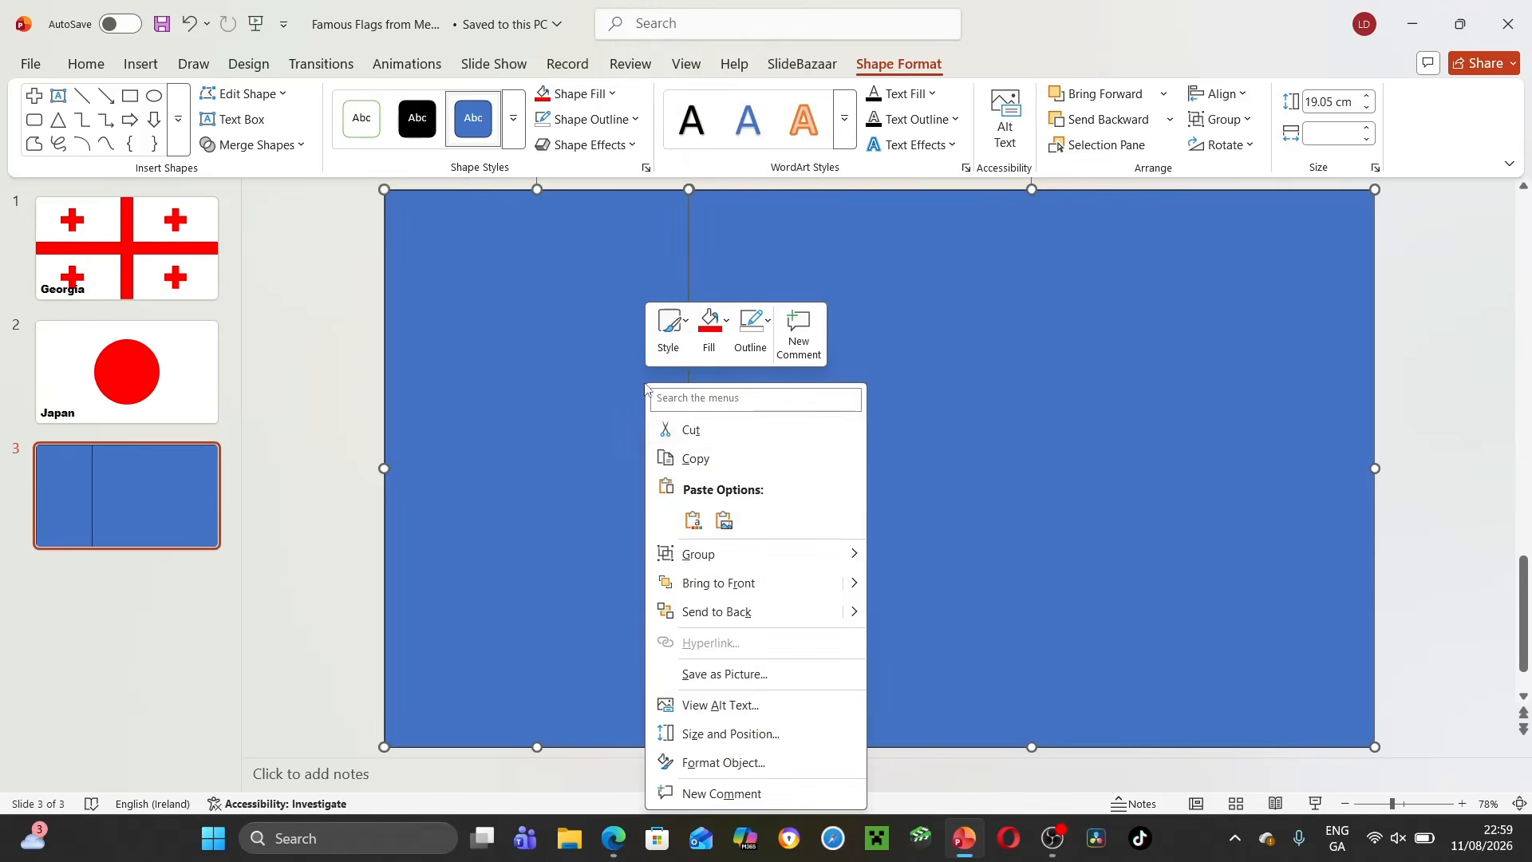
pyautogui.click(741, 355)
pyautogui.click(784, 621)
pyautogui.press('Escape')
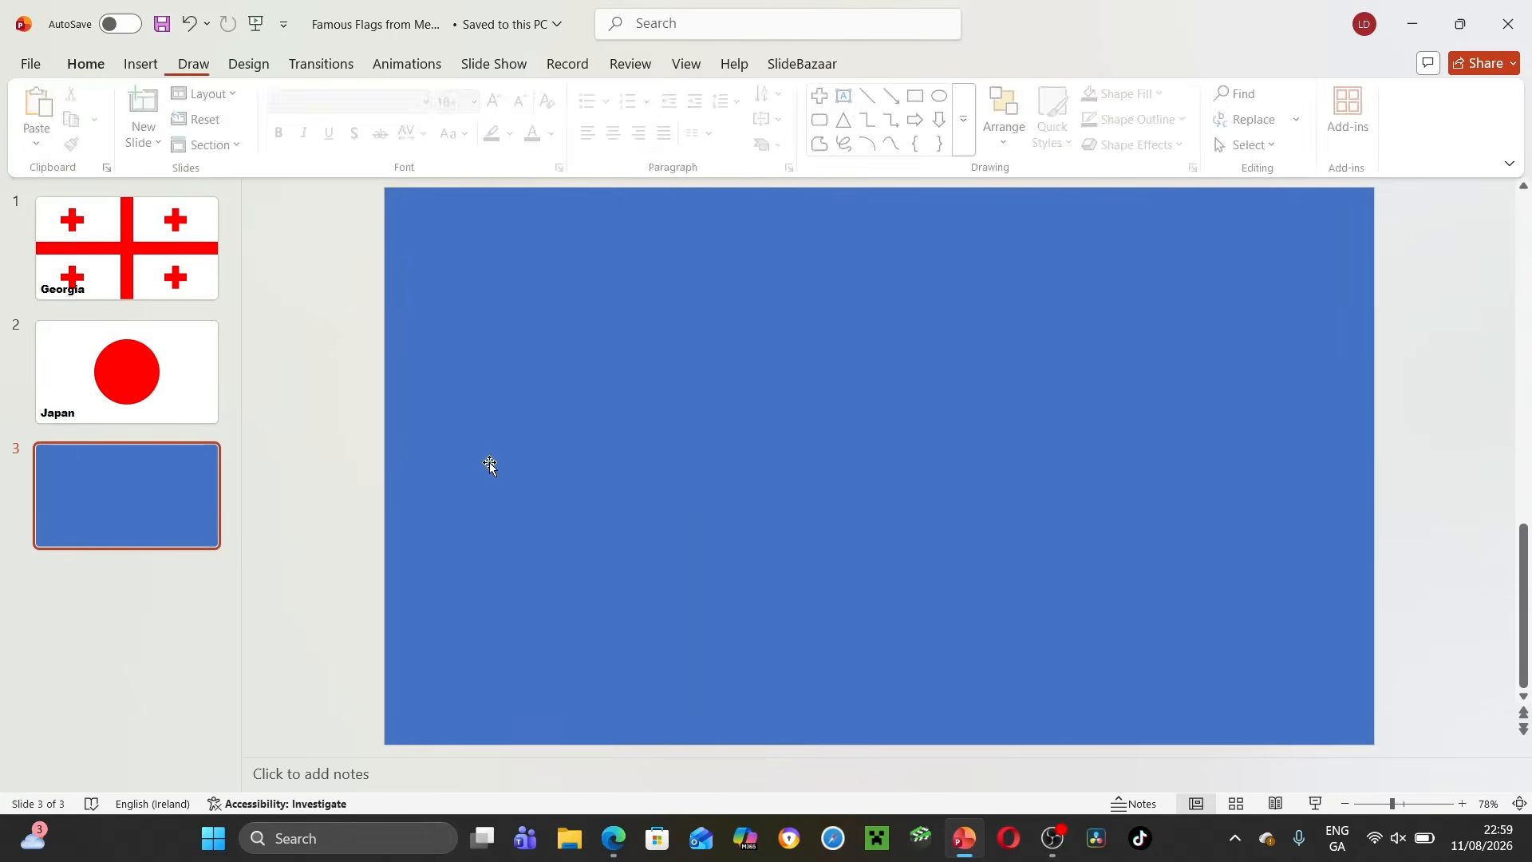
# Fill the left rectangle with red.
pyautogui.click(489, 465)
pyautogui.rightClick(529, 263)
pyautogui.click(599, 209)
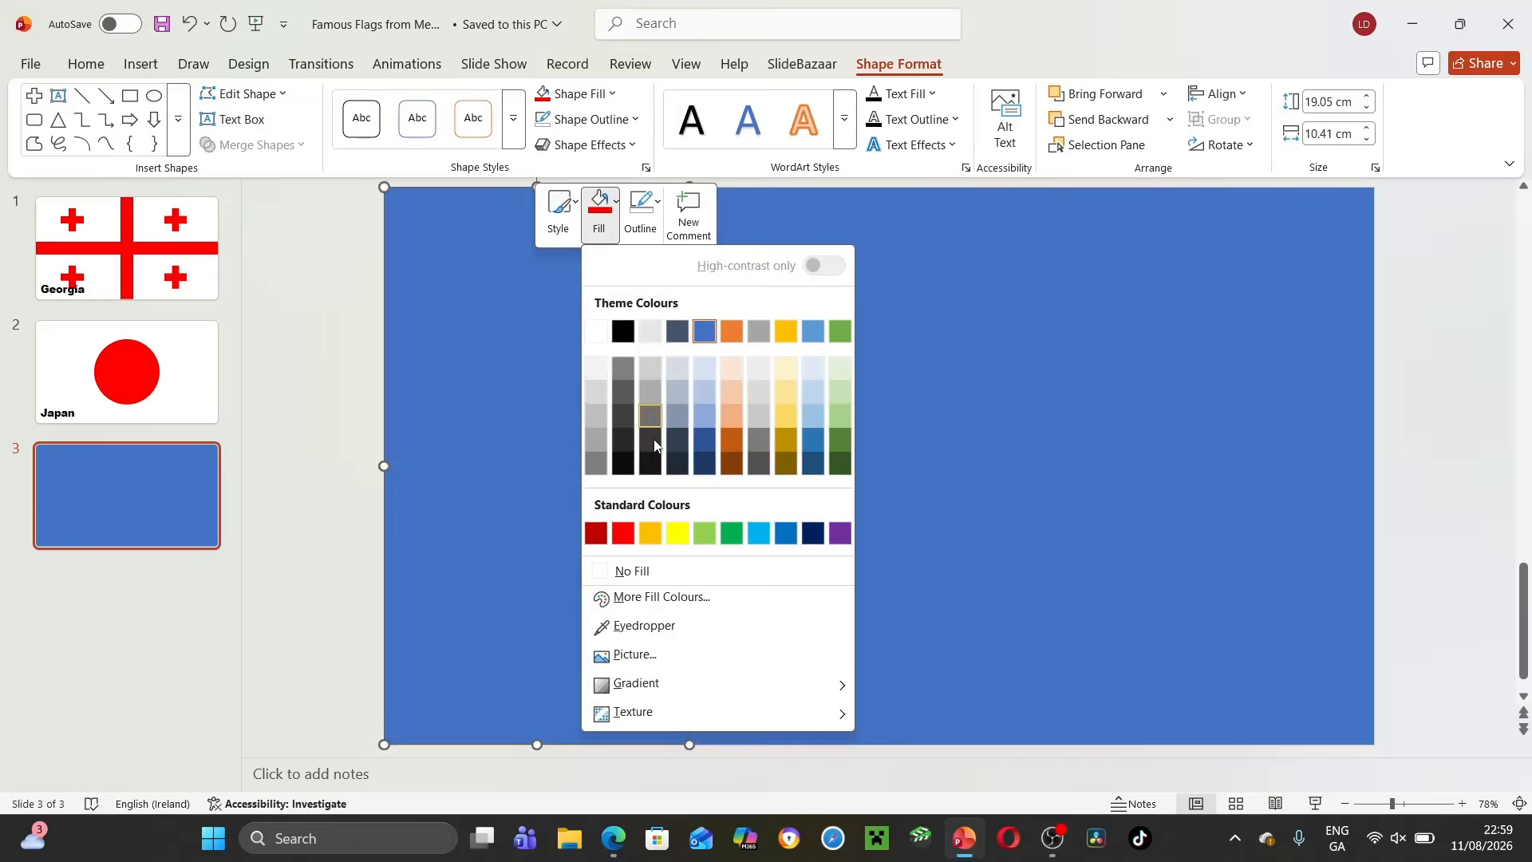
pyautogui.click(630, 531)
# Fill the wider right rectangle with green.
pyautogui.click(1040, 465)
pyautogui.rightClick(1034, 261)
pyautogui.click(1121, 232)
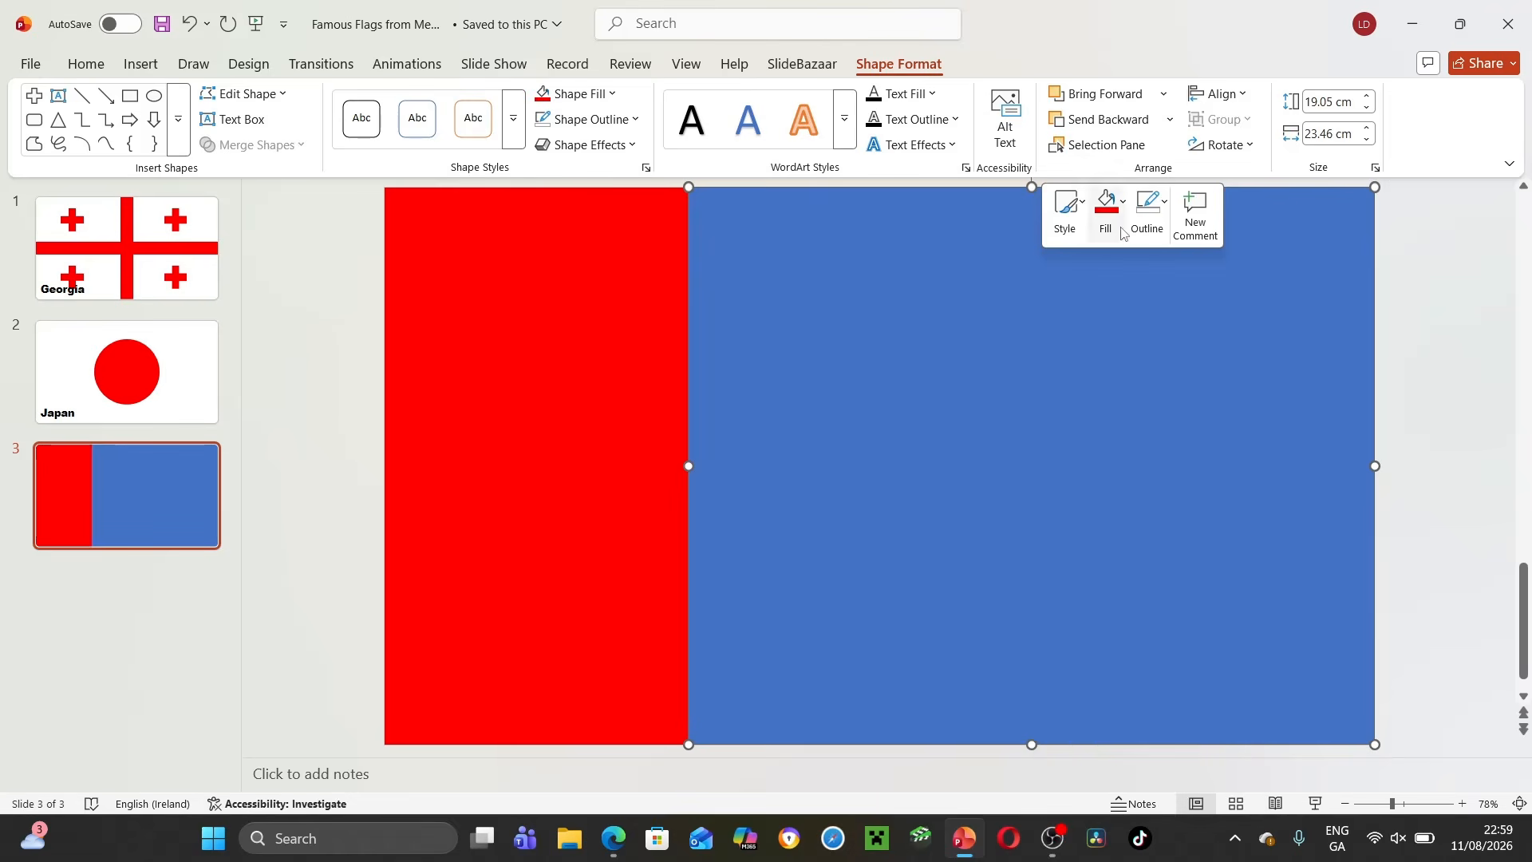
pyautogui.click(1121, 231)
pyautogui.click(1247, 533)
pyautogui.click(1381, 491)
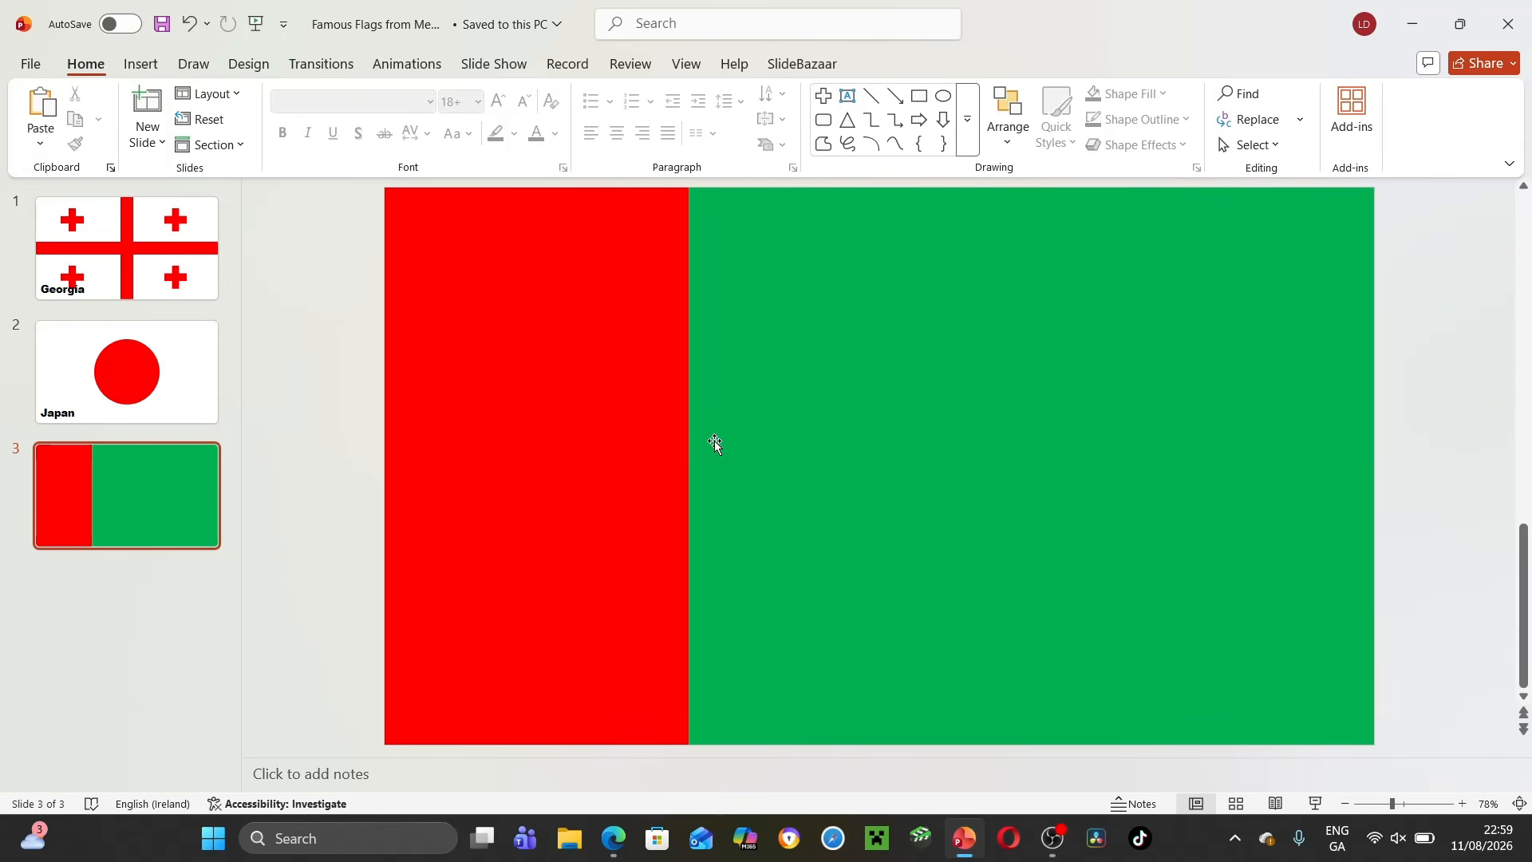
# Move the boundary between the two rectangles to the right by narrowing the green one and widening the red one to about 11.88 cm.
pyautogui.click(770, 447)
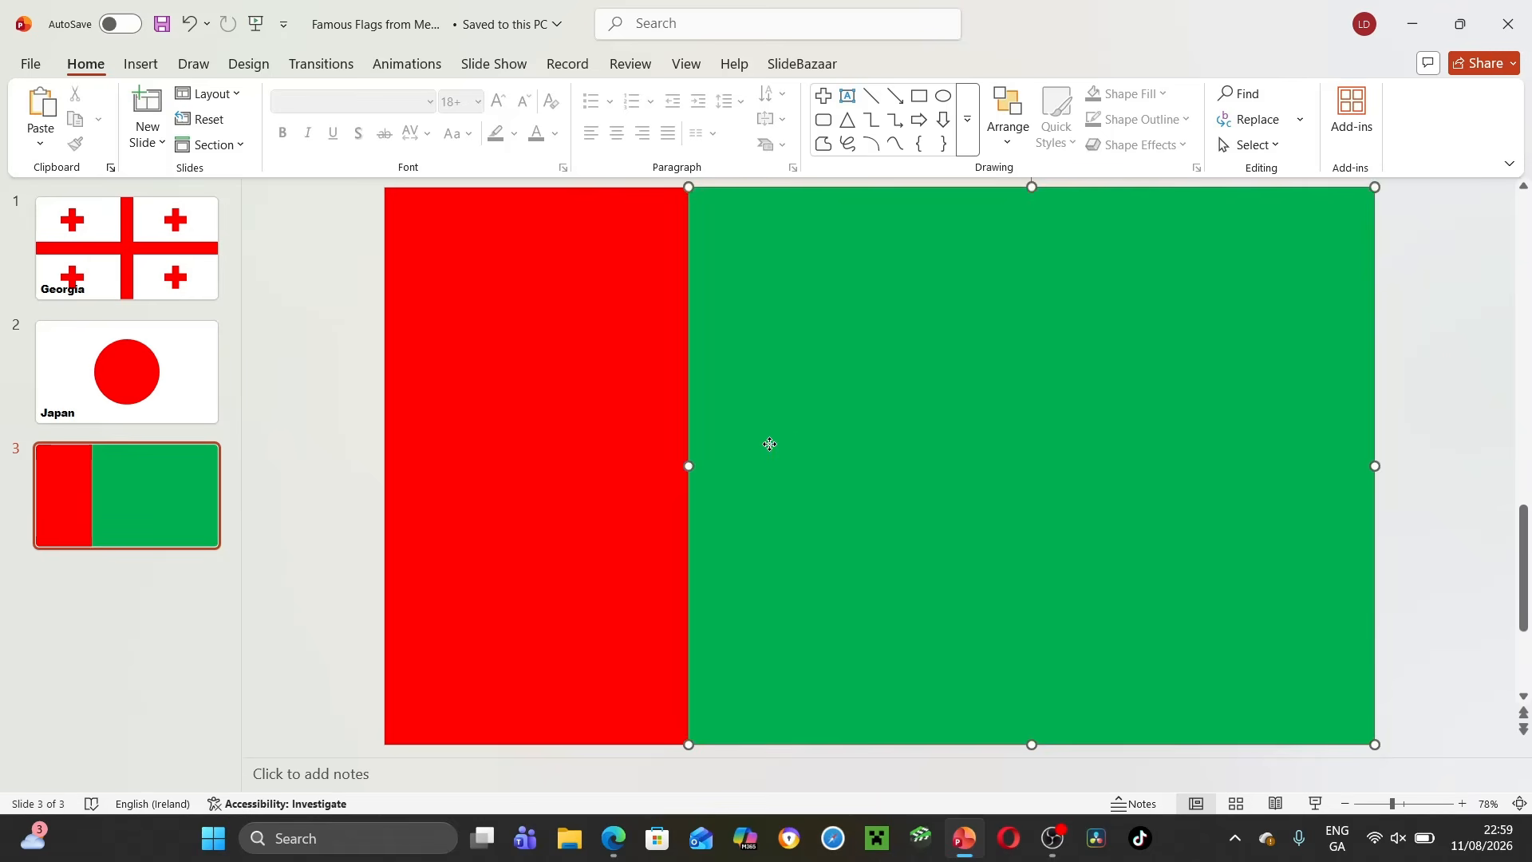
pyautogui.moveTo(690, 465); pyautogui.dragTo(732, 469)
pyautogui.click(688, 468)
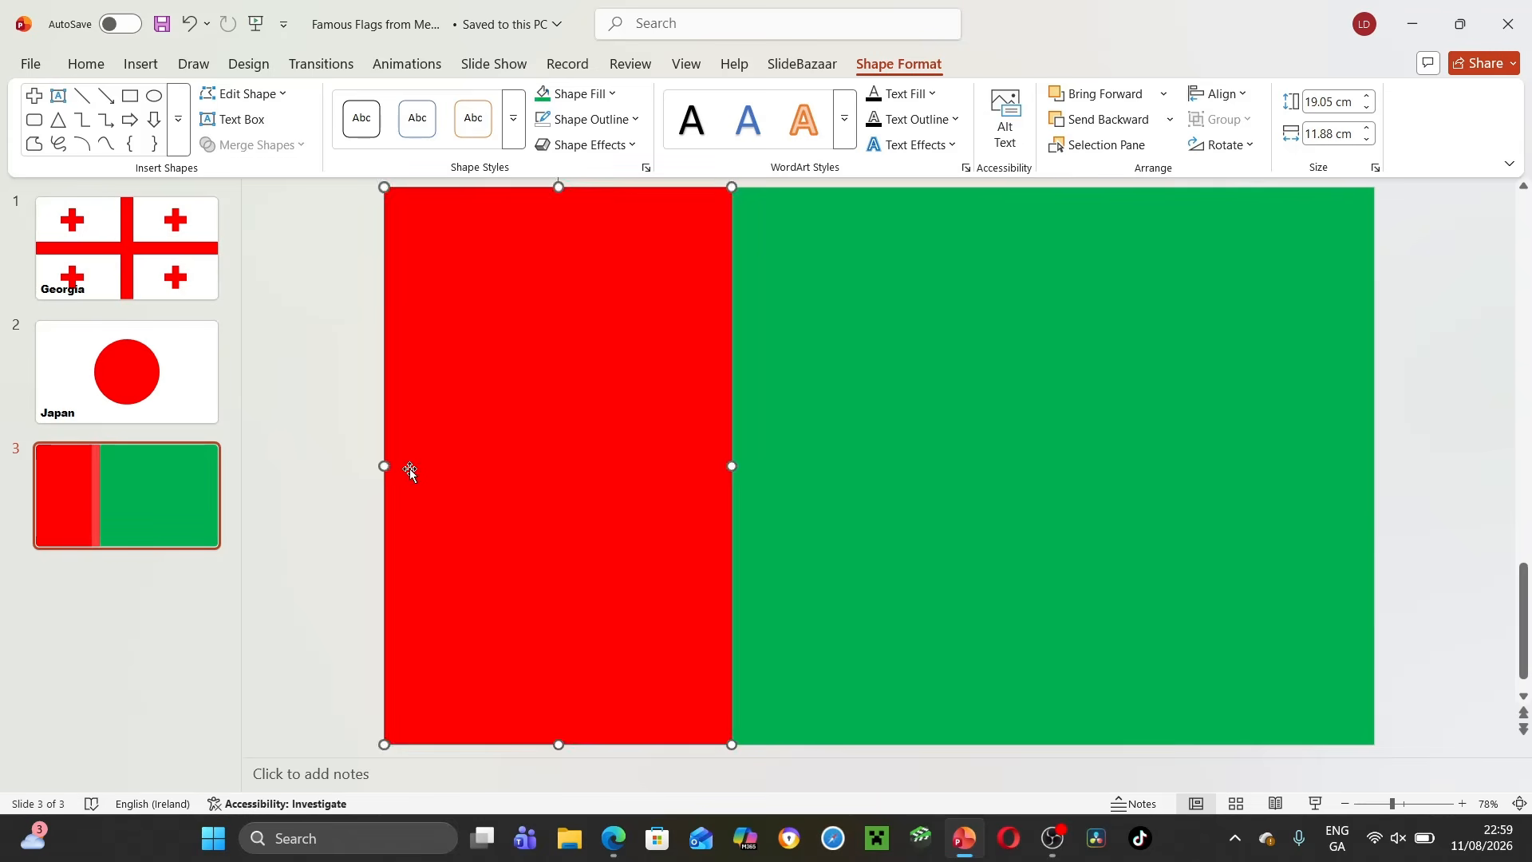
pyautogui.click(372, 467)
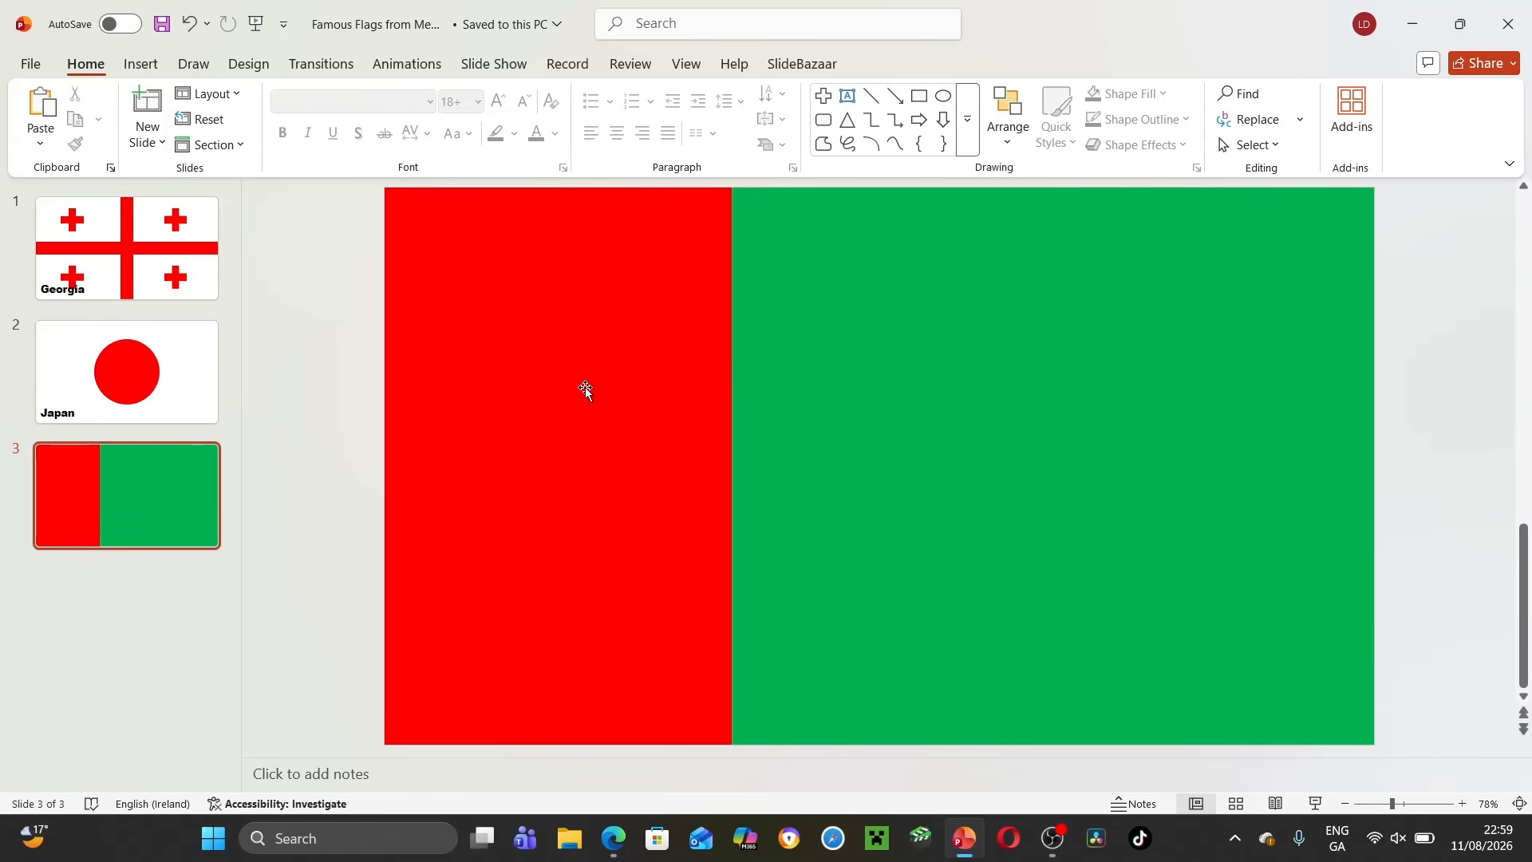
# Add a ring shape about 10.65 cm in diameter, centre it on the red-green boundary and make its band thinner.
pyautogui.click(134, 64)
pyautogui.moveTo(707, 449); pyautogui.dragTo(862, 554)
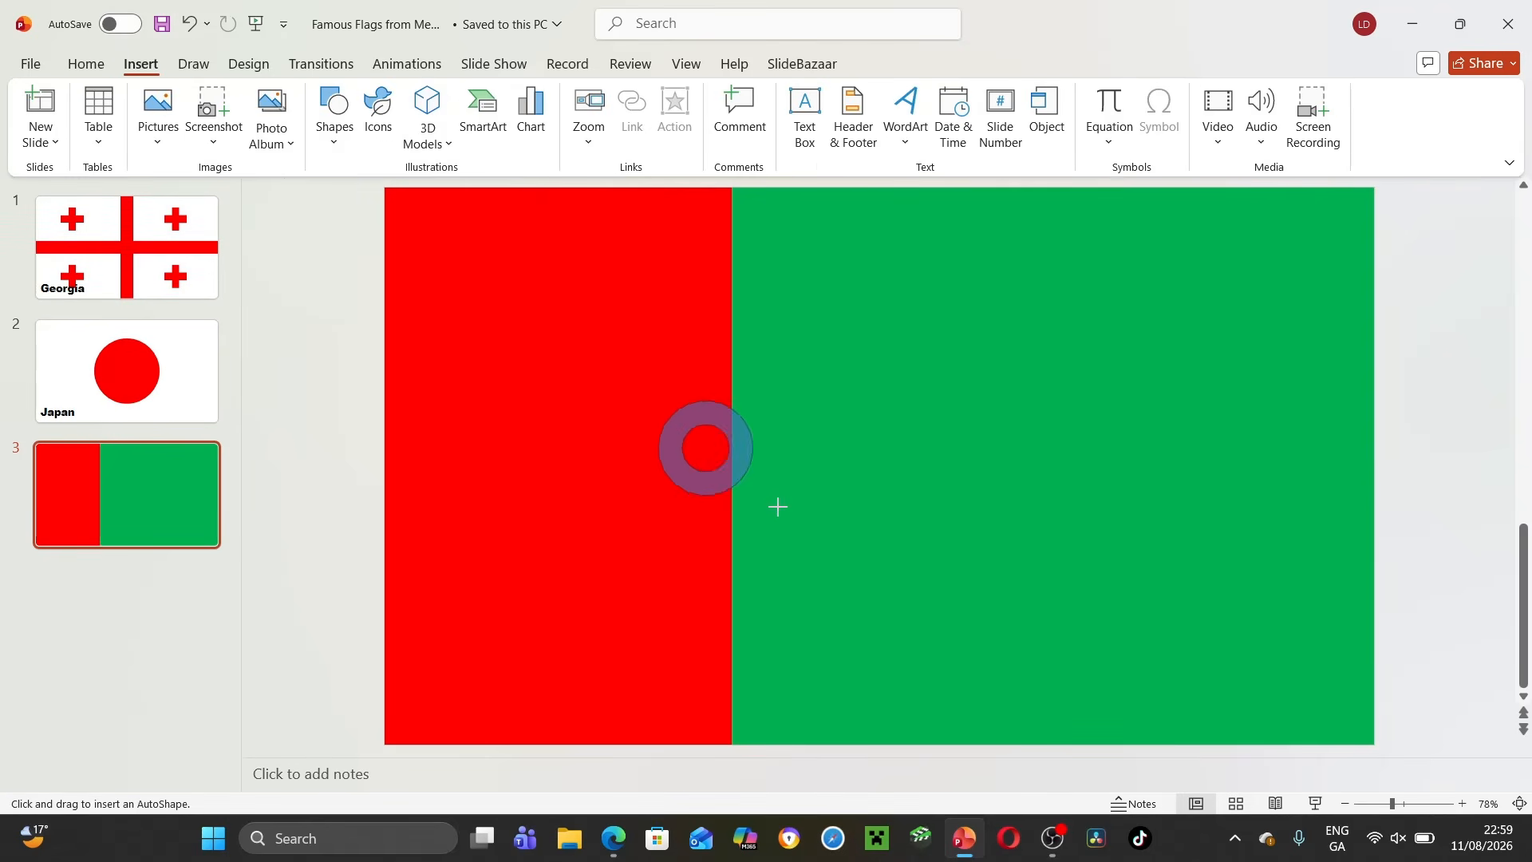
pyautogui.moveTo(805, 487)
pyautogui.mouseDown()
pyautogui.moveTo(828, 483)
pyautogui.moveTo(821, 472)
pyautogui.mouseUp()
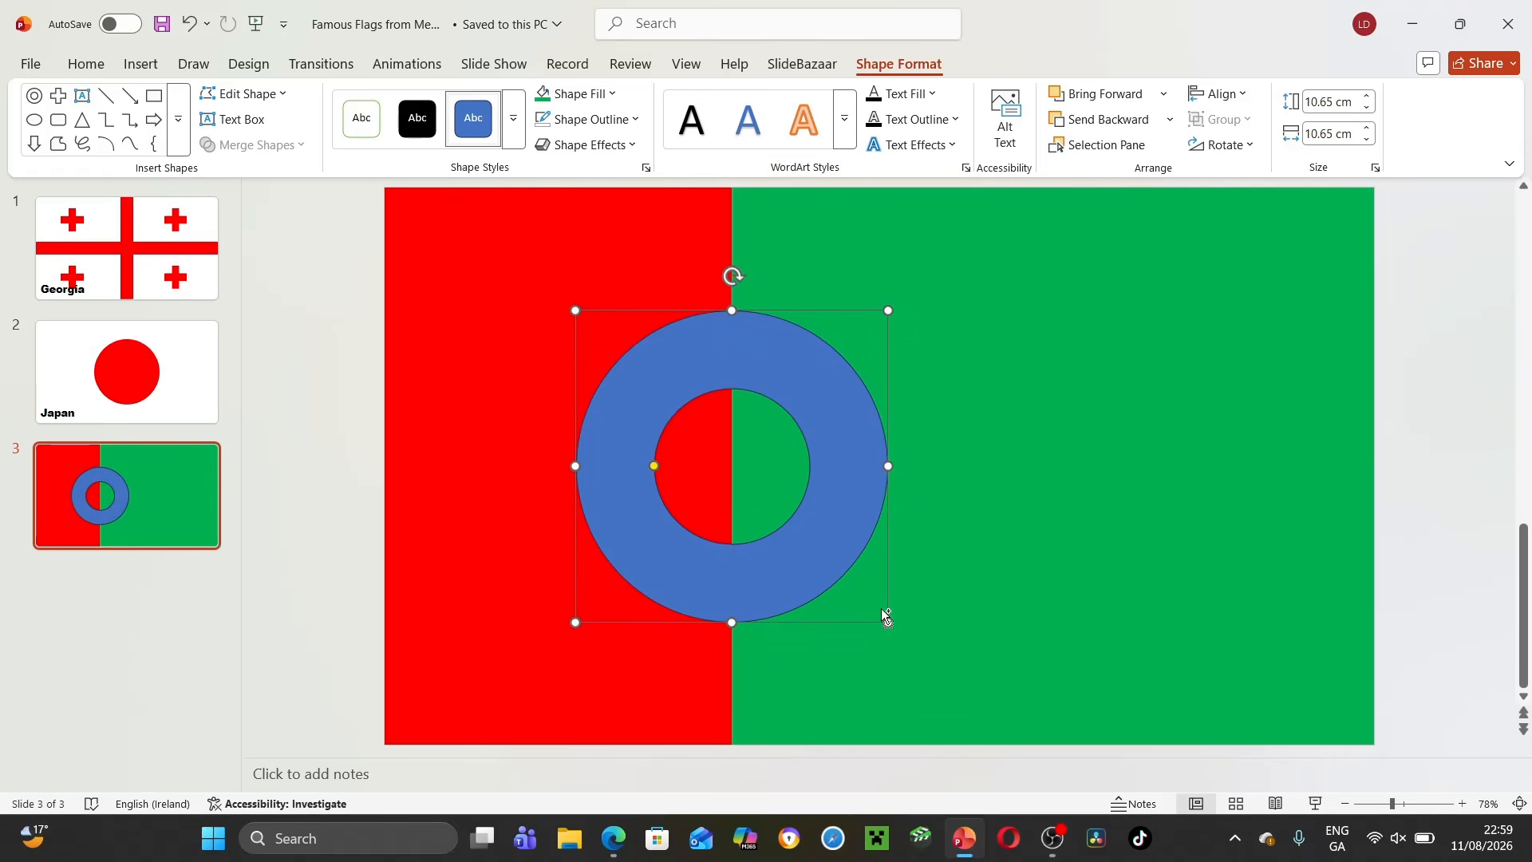
pyautogui.moveTo(887, 622); pyautogui.dragTo(888, 622)
pyautogui.moveTo(648, 461); pyautogui.dragTo(602, 465)
# Fill the ring on the red-green boundary with yellow.
pyautogui.rightClick(667, 343)
pyautogui.click(732, 209)
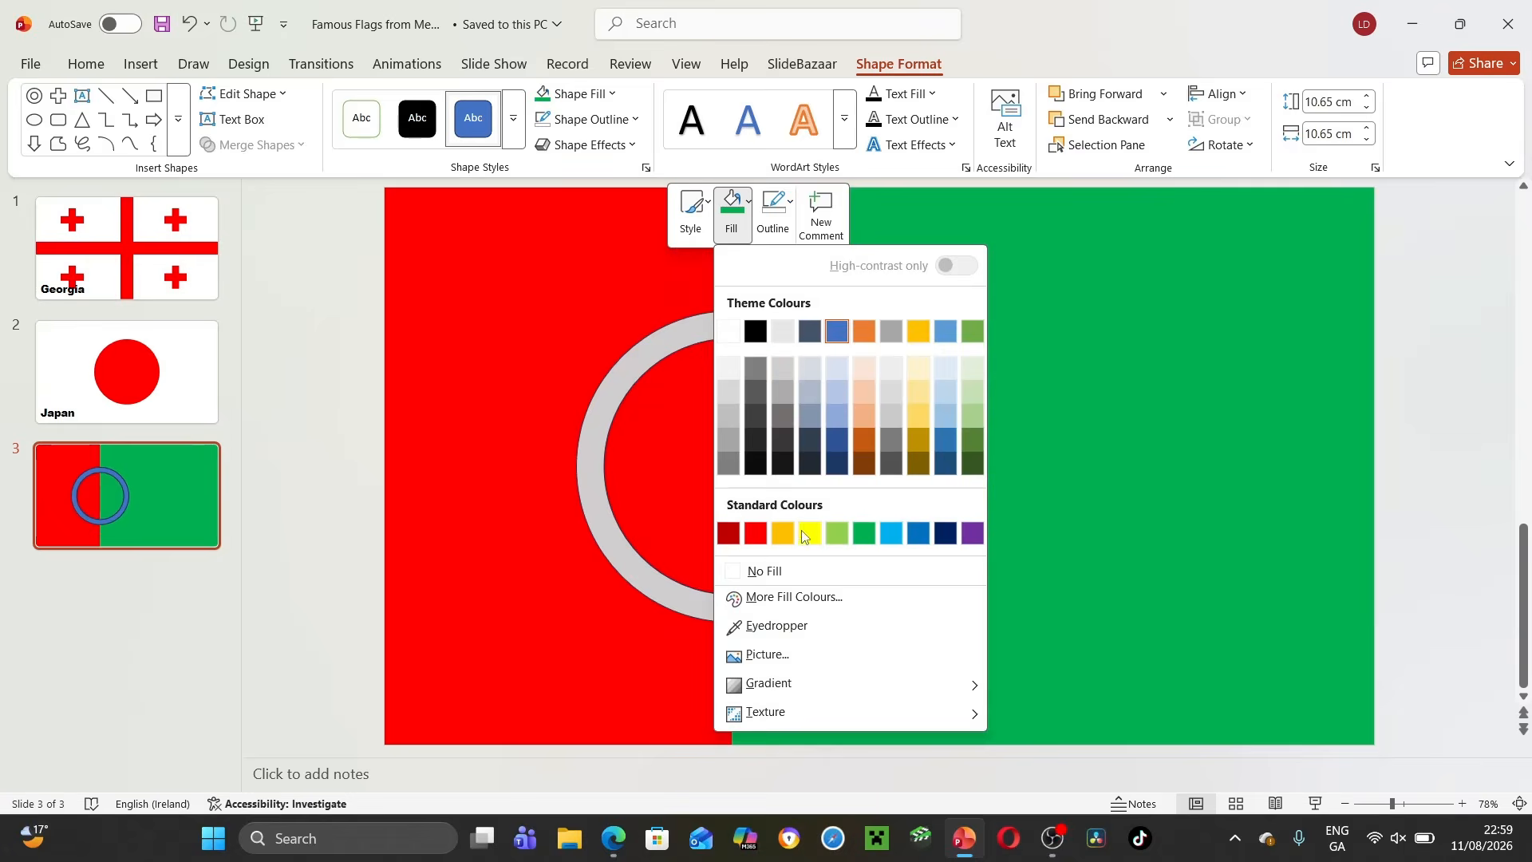
pyautogui.click(808, 533)
pyautogui.click(690, 444)
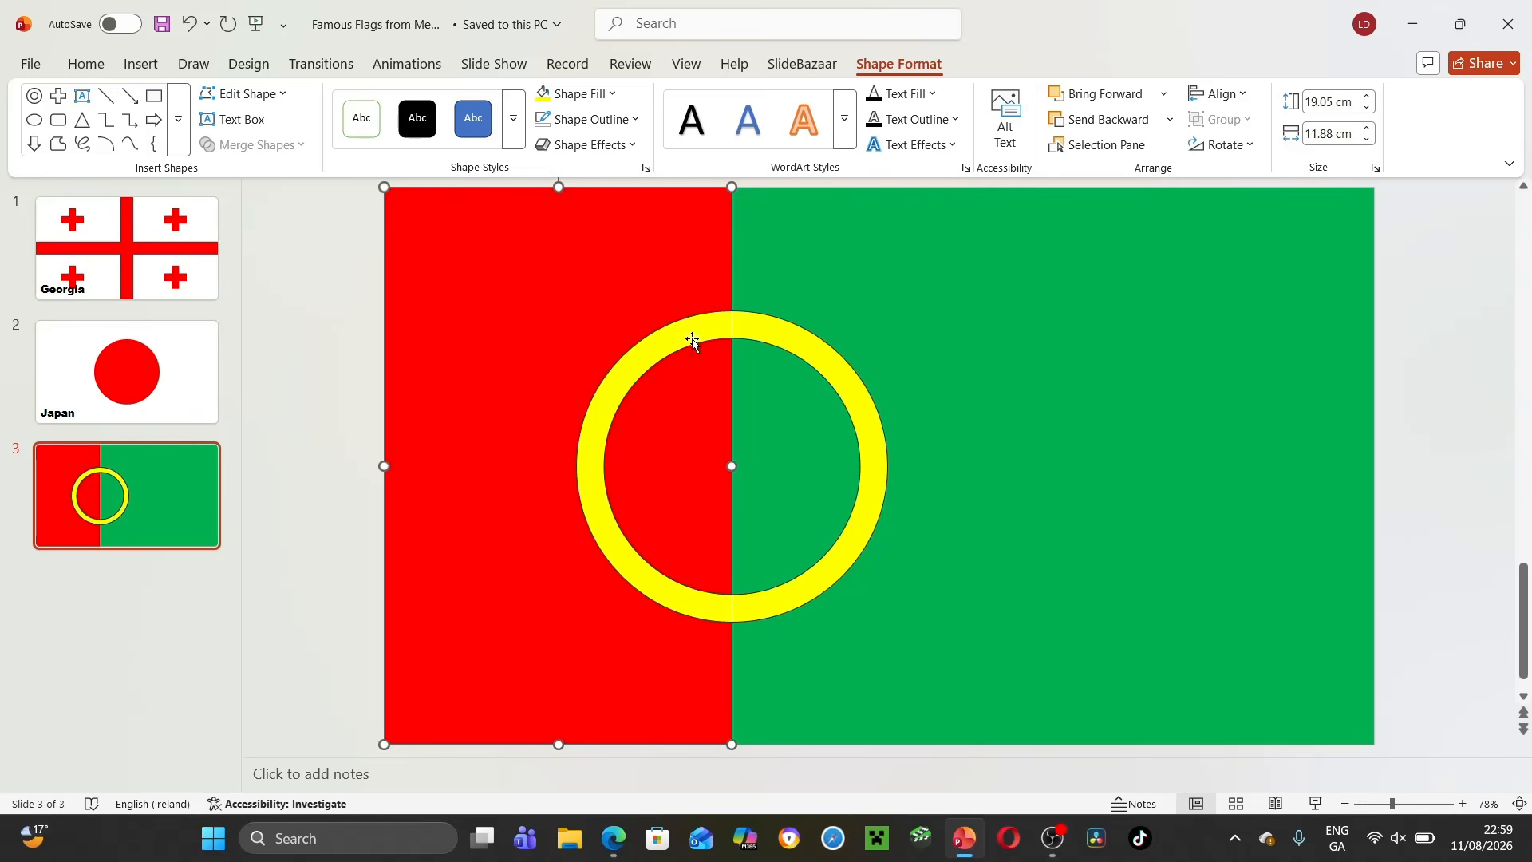
# Add a plus-sign shape about 12.13 cm in size, centred in the yellow ring, and make its arms thin.
pyautogui.click(140, 64)
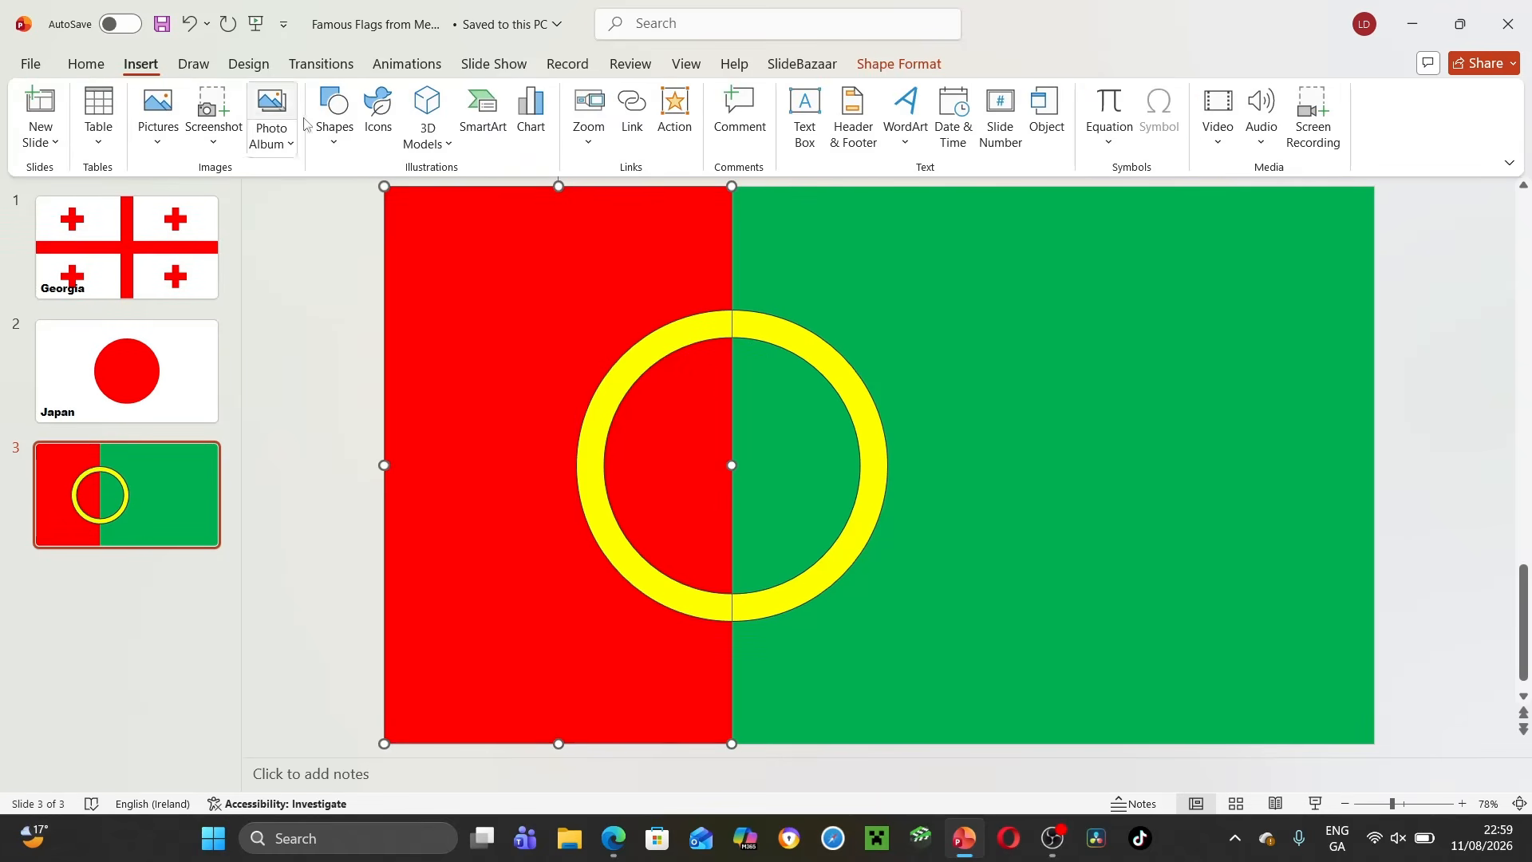
pyautogui.click(341, 141)
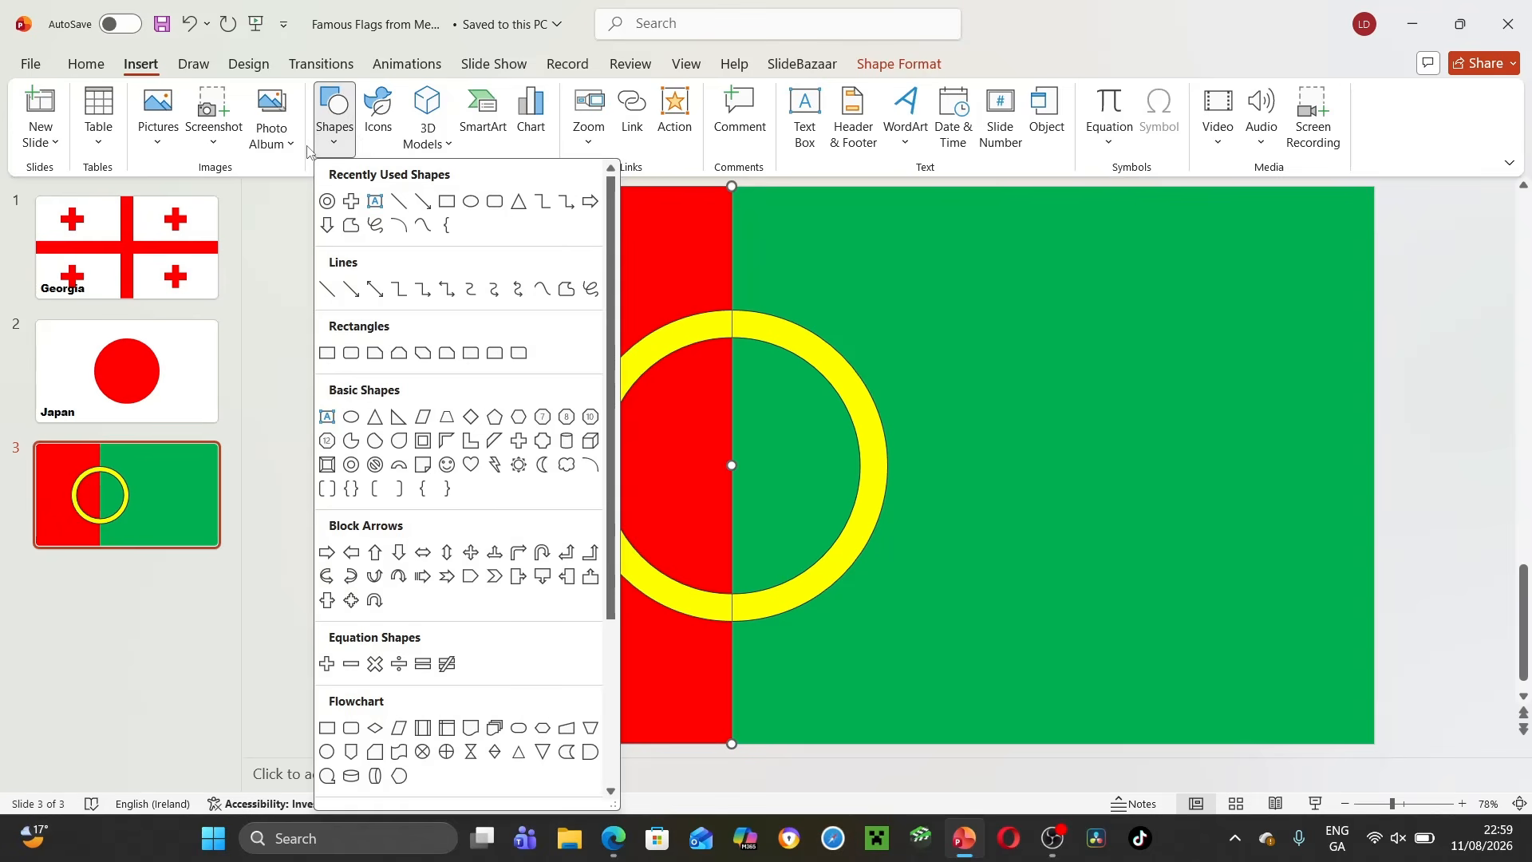
pyautogui.click(328, 667)
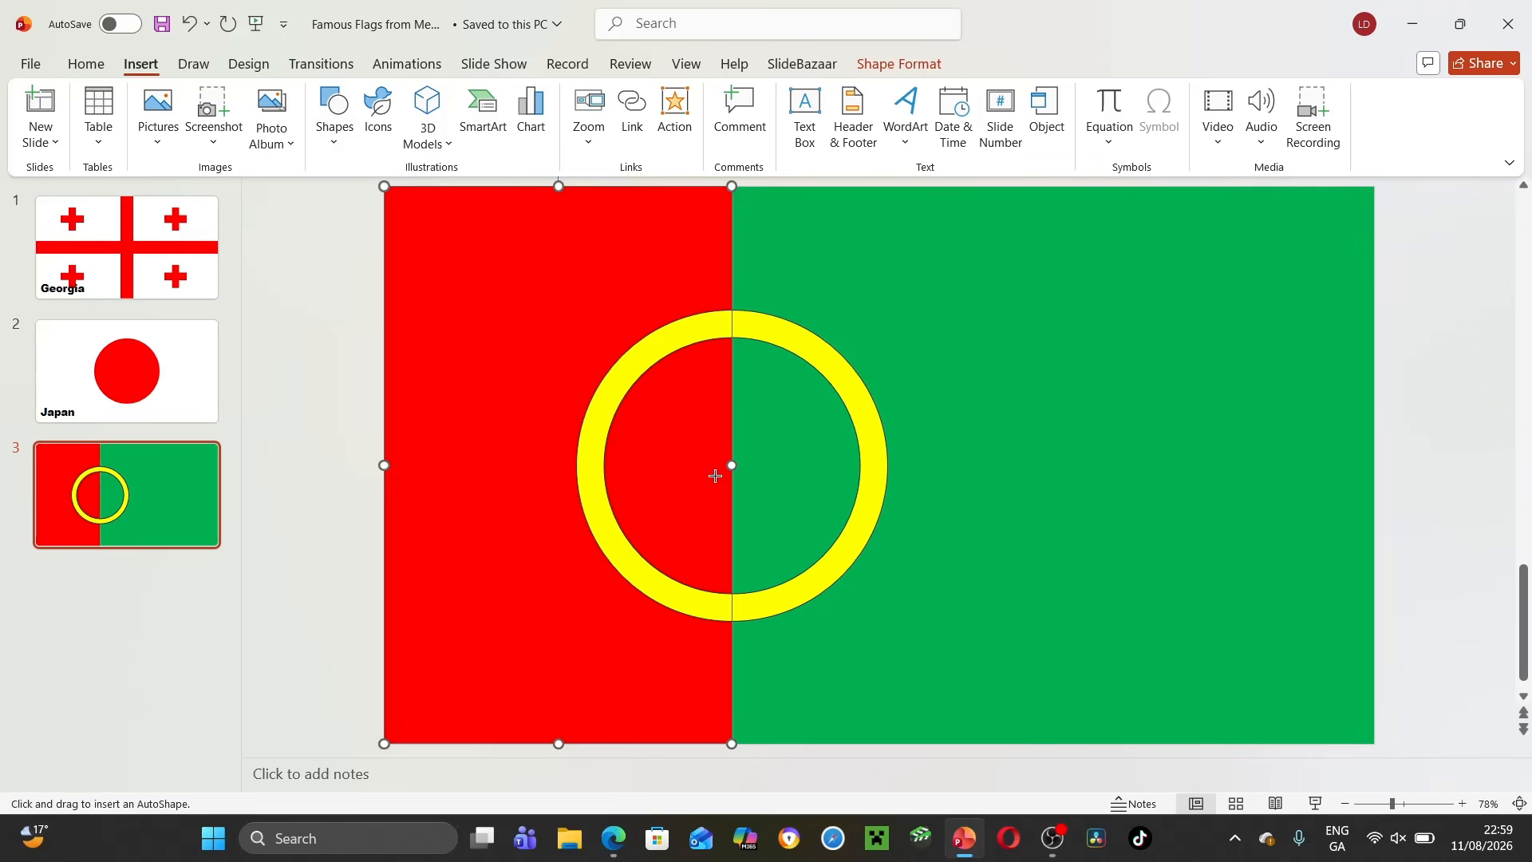
pyautogui.moveTo(725, 466)
pyautogui.mouseDown()
pyautogui.moveTo(771, 506)
pyautogui.moveTo(735, 484)
pyautogui.mouseUp()
pyautogui.moveTo(779, 420); pyautogui.dragTo(909, 378)
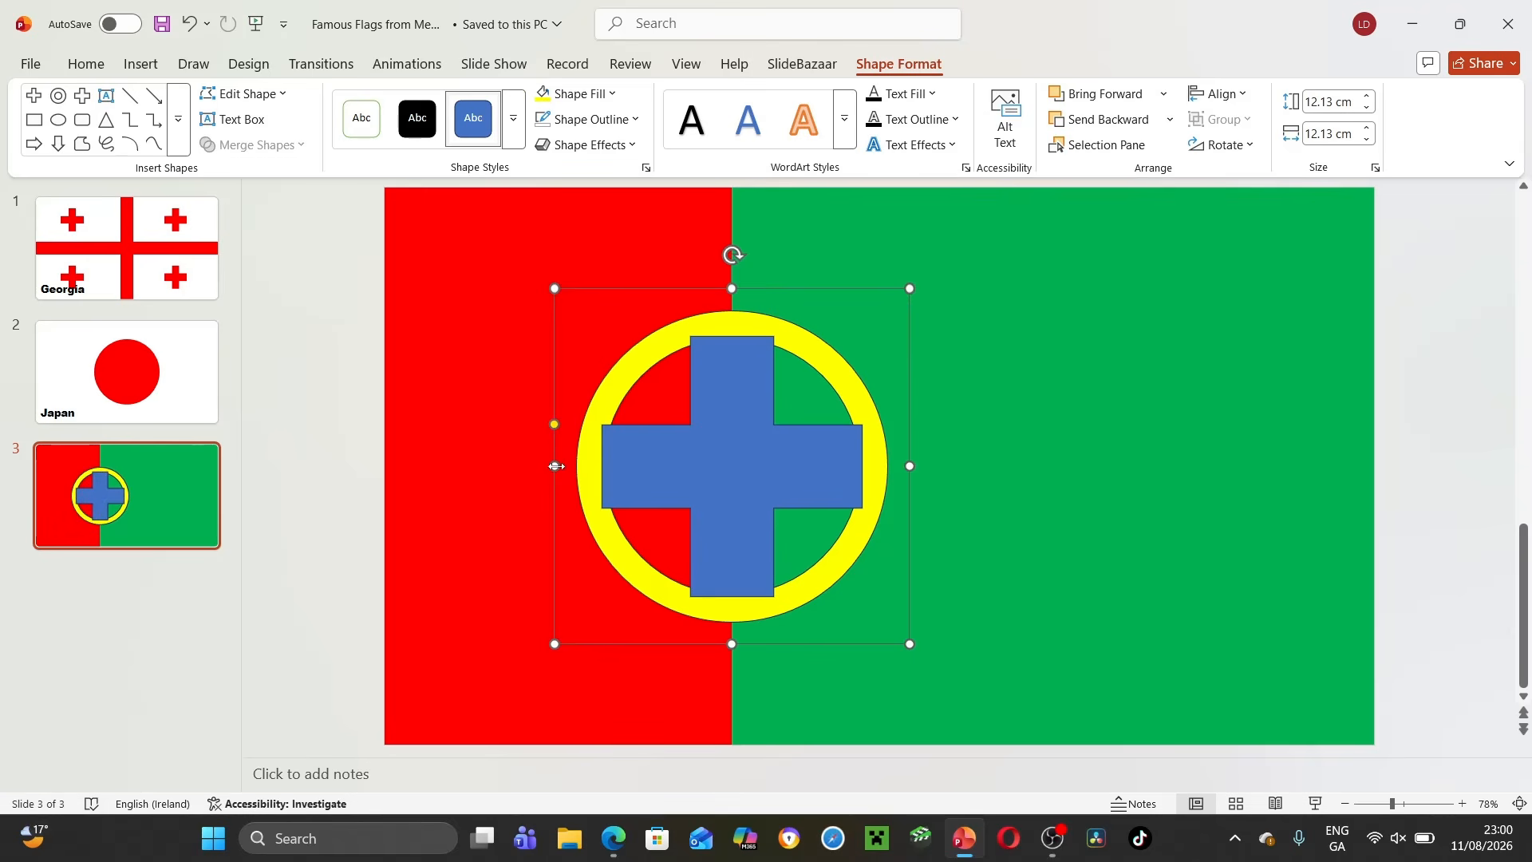
pyautogui.moveTo(558, 426); pyautogui.dragTo(626, 452)
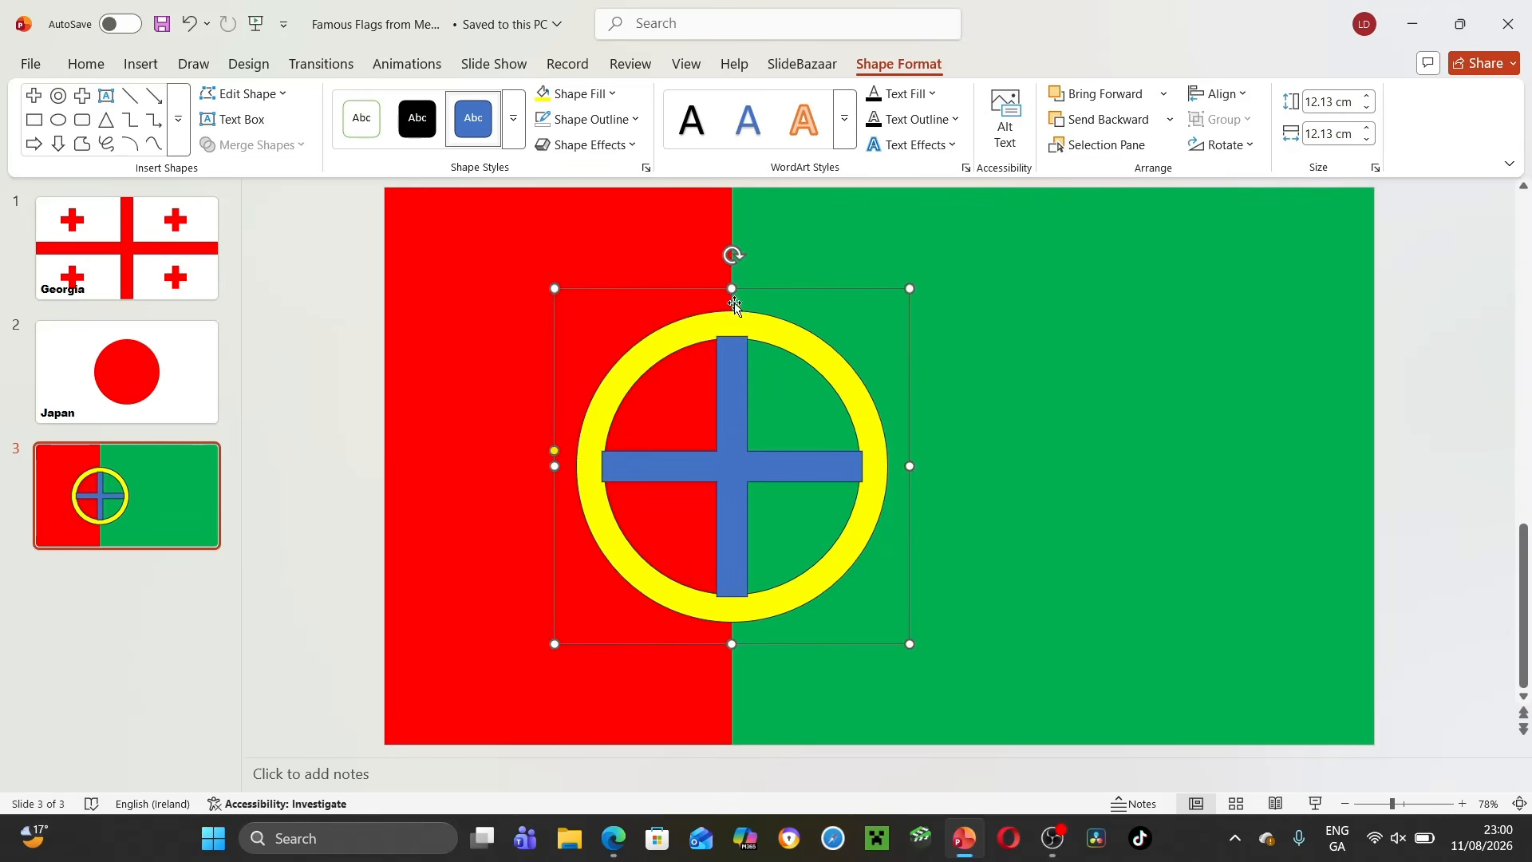
# Rotate the plus-sign shape 45 degrees into an X and fill it with yellow.
pyautogui.moveTo(732, 255); pyautogui.dragTo(896, 332)
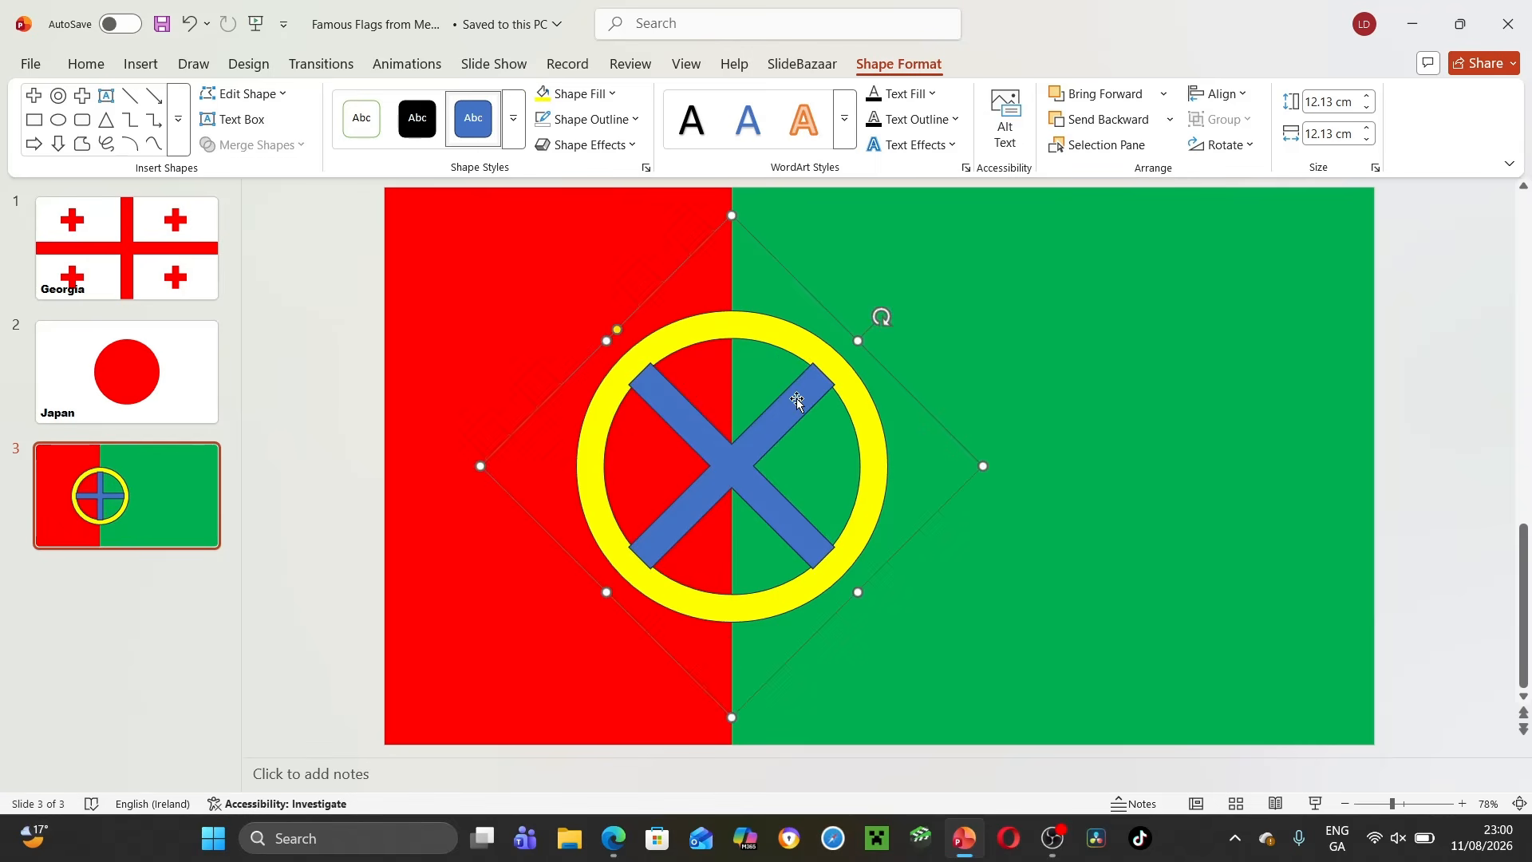
pyautogui.rightClick(702, 441)
pyautogui.click(766, 209)
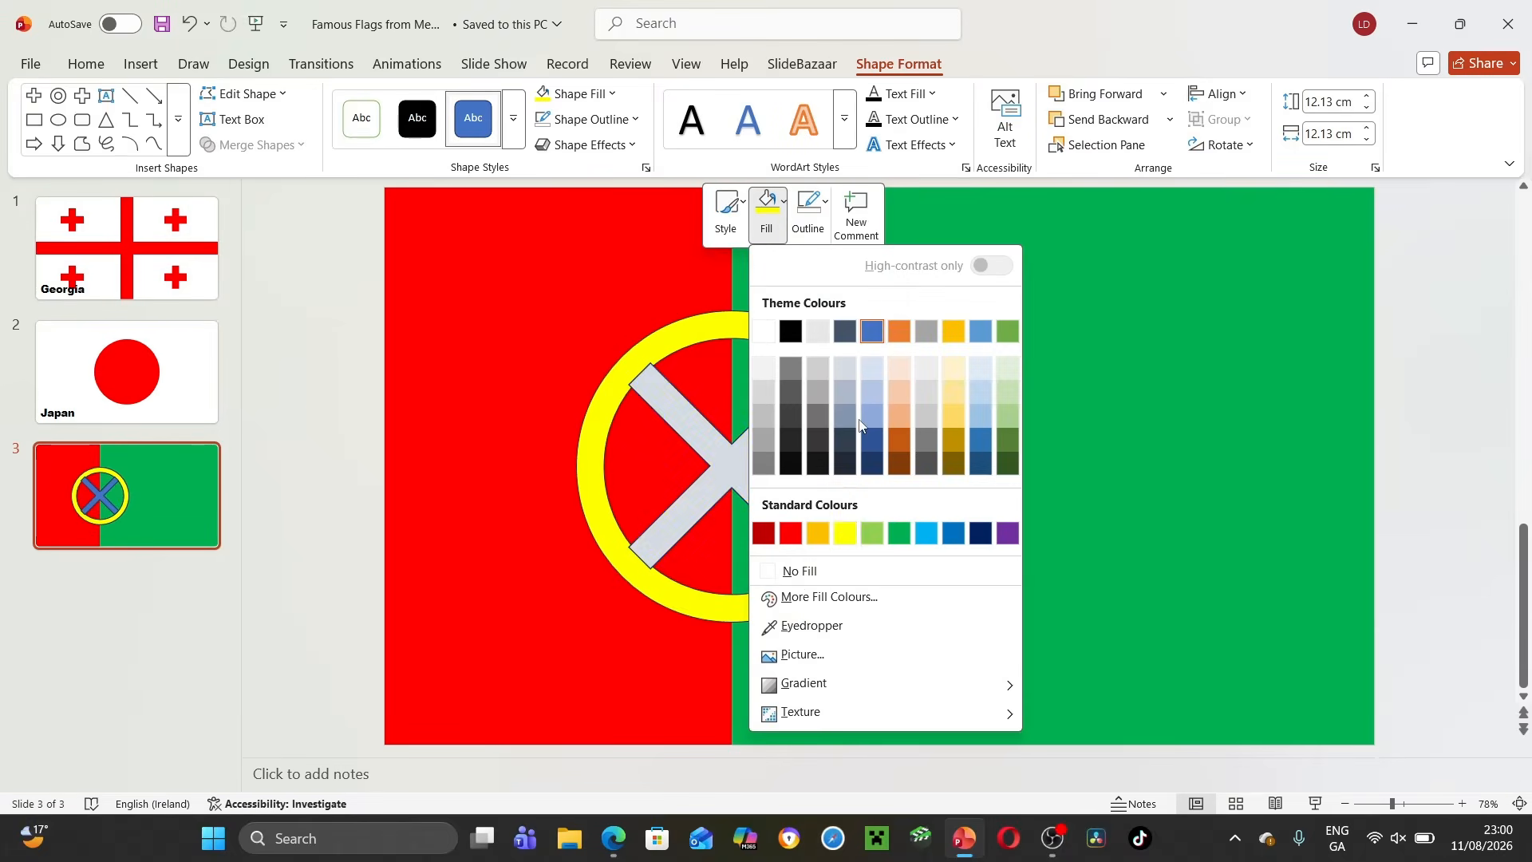
pyautogui.click(844, 534)
# Bring the yellow ring to the front so it overlaps the ends of the X.
pyautogui.click(708, 325)
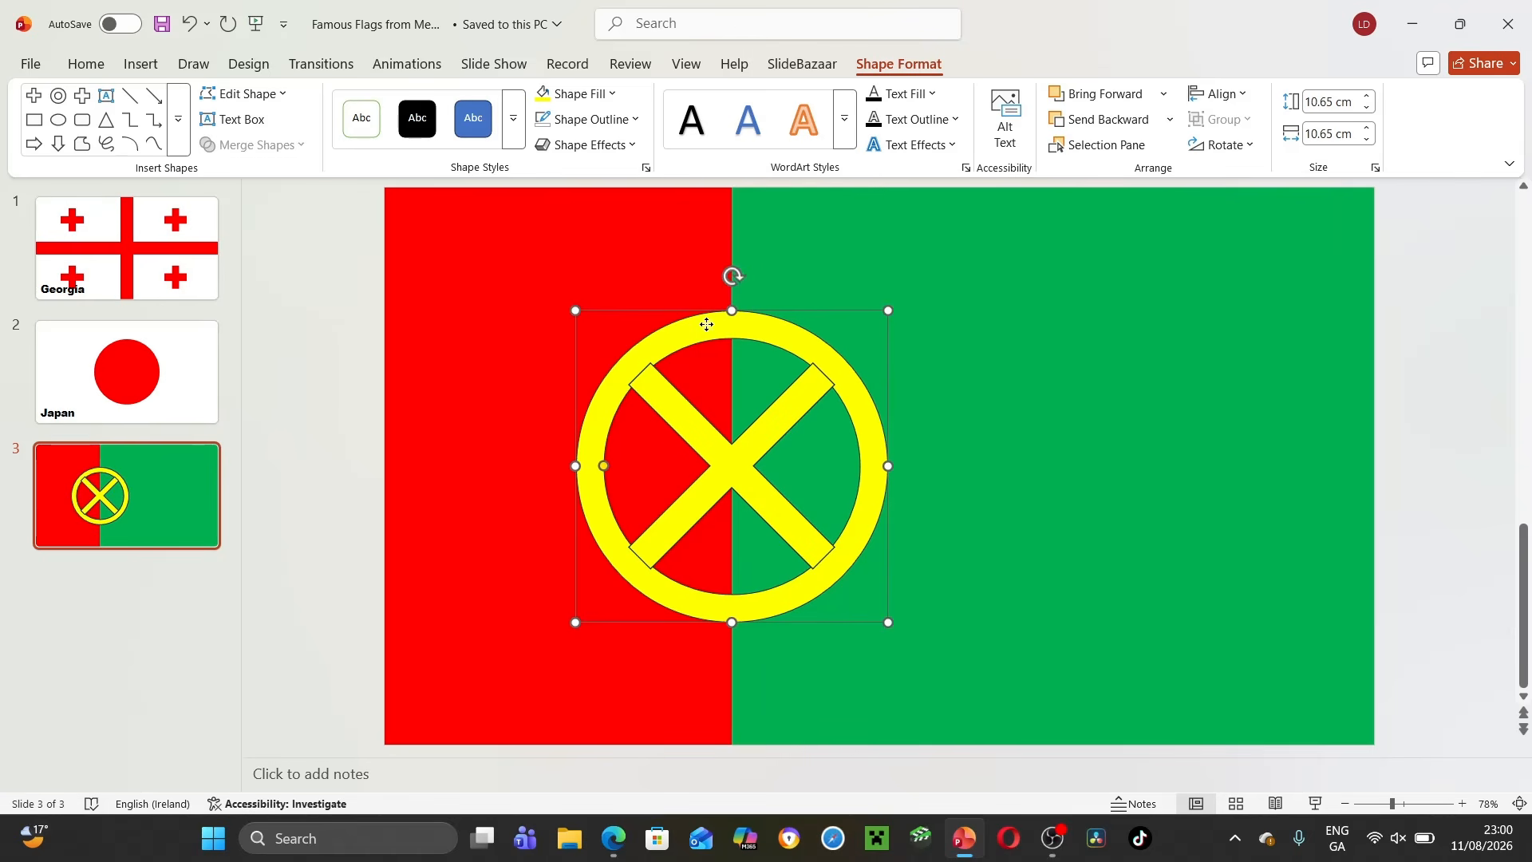
pyautogui.rightClick(707, 324)
pyautogui.click(808, 524)
pyautogui.click(382, 491)
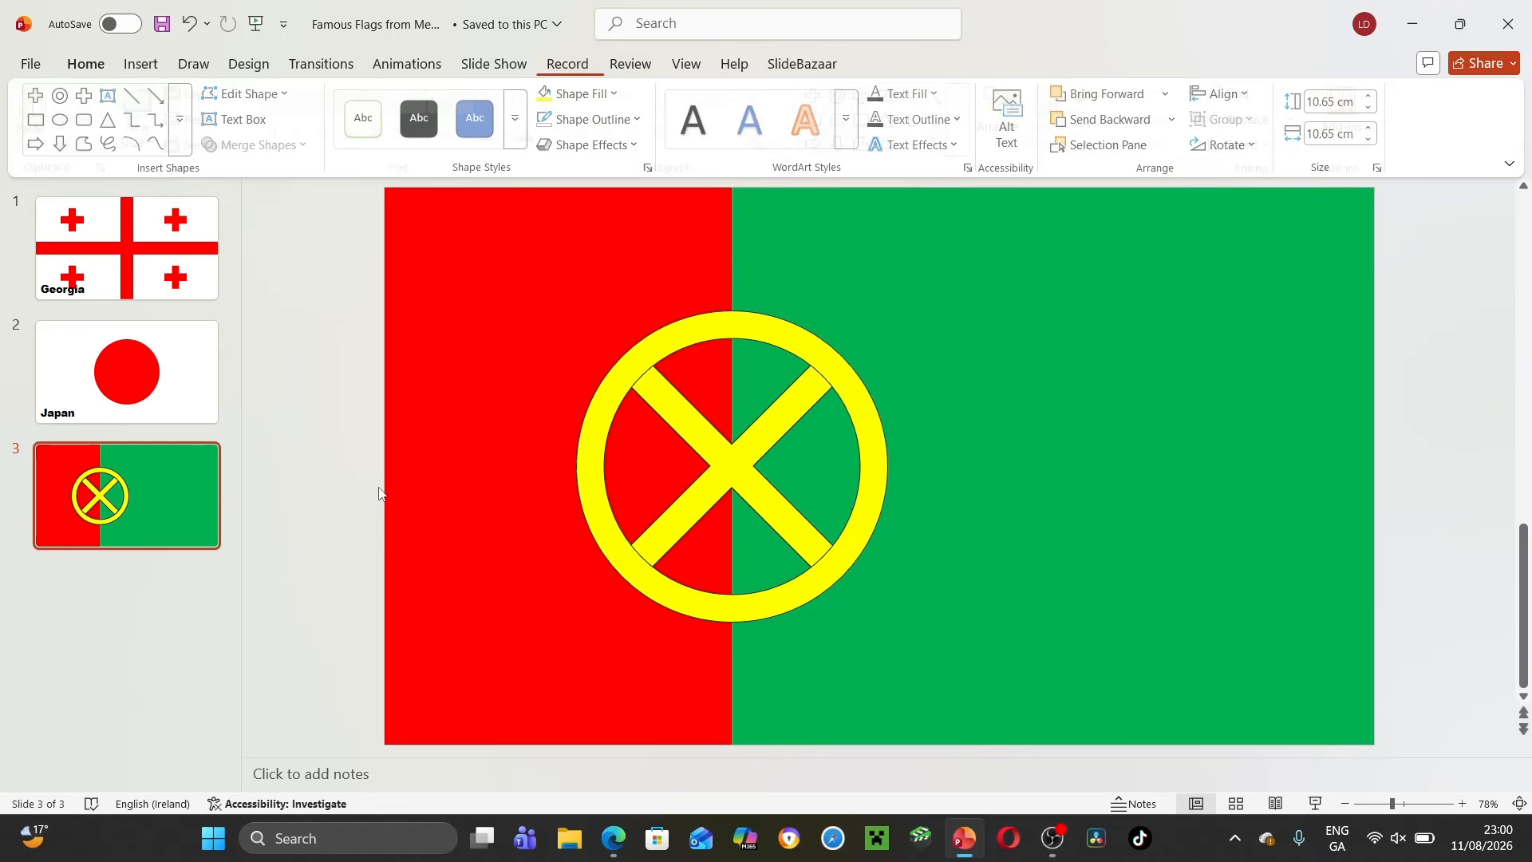
# Add a flowchart Delay shape about 4.7 cm in size, turn its flat side up like a shield and centre it in the ring.
pyautogui.click(145, 67)
pyautogui.click(343, 144)
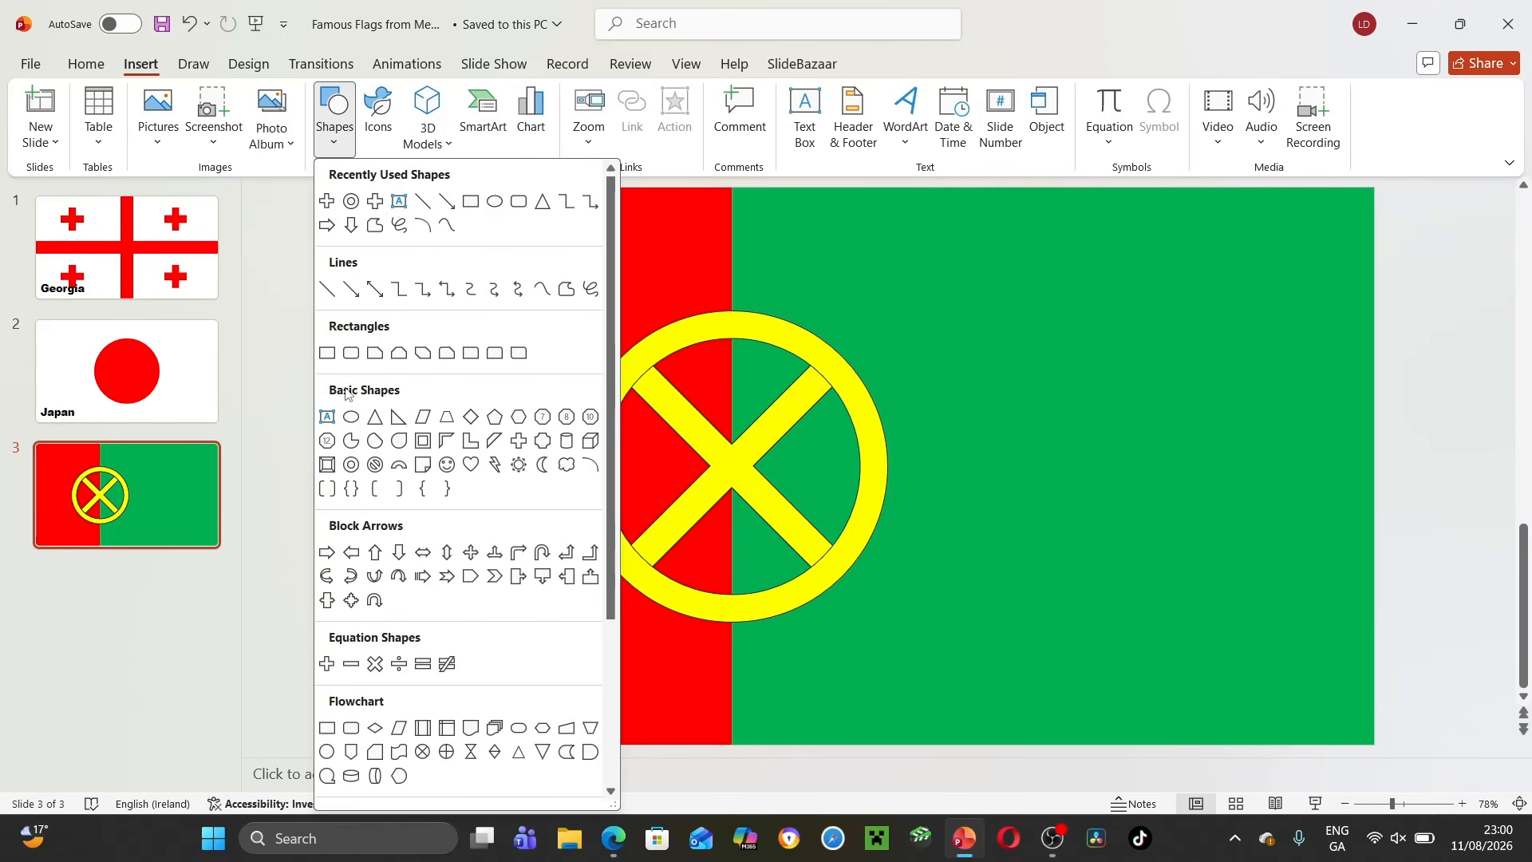
pyautogui.scroll(-2, 444, 653)
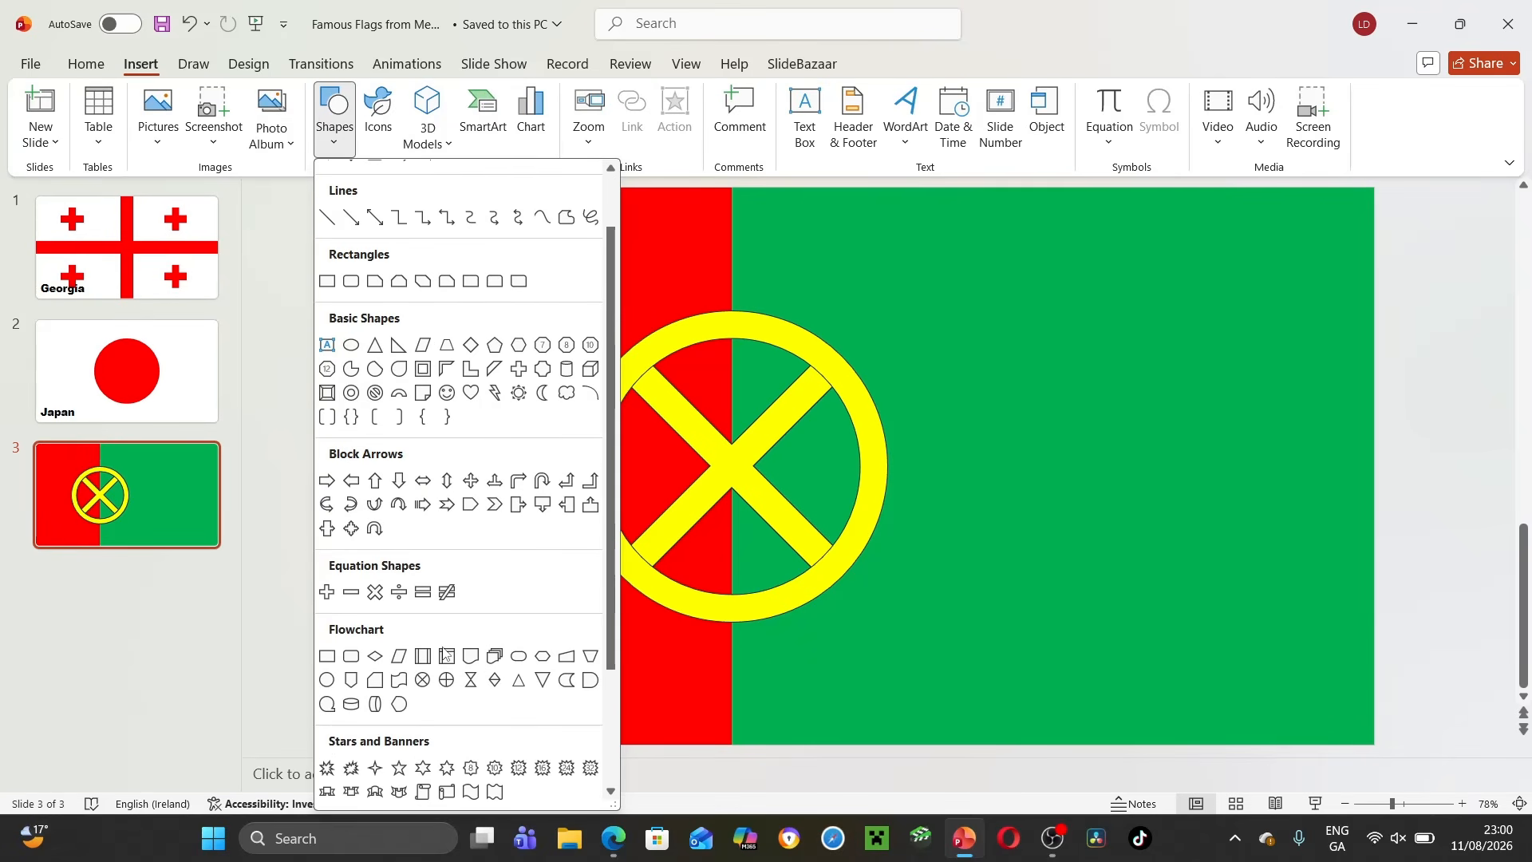
pyautogui.click(588, 680)
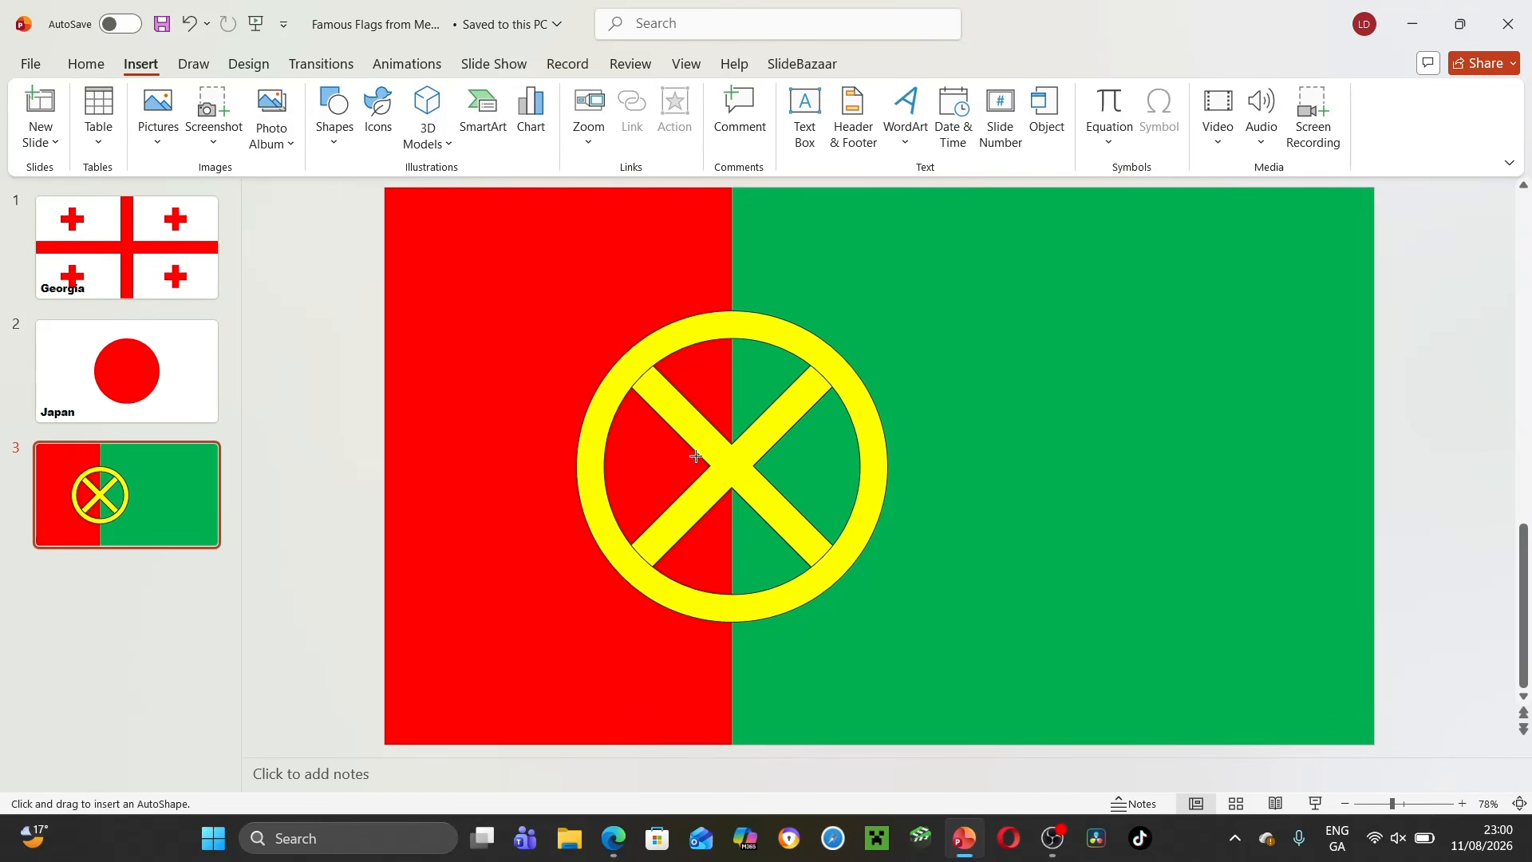
pyautogui.moveTo(733, 453); pyautogui.dragTo(793, 517)
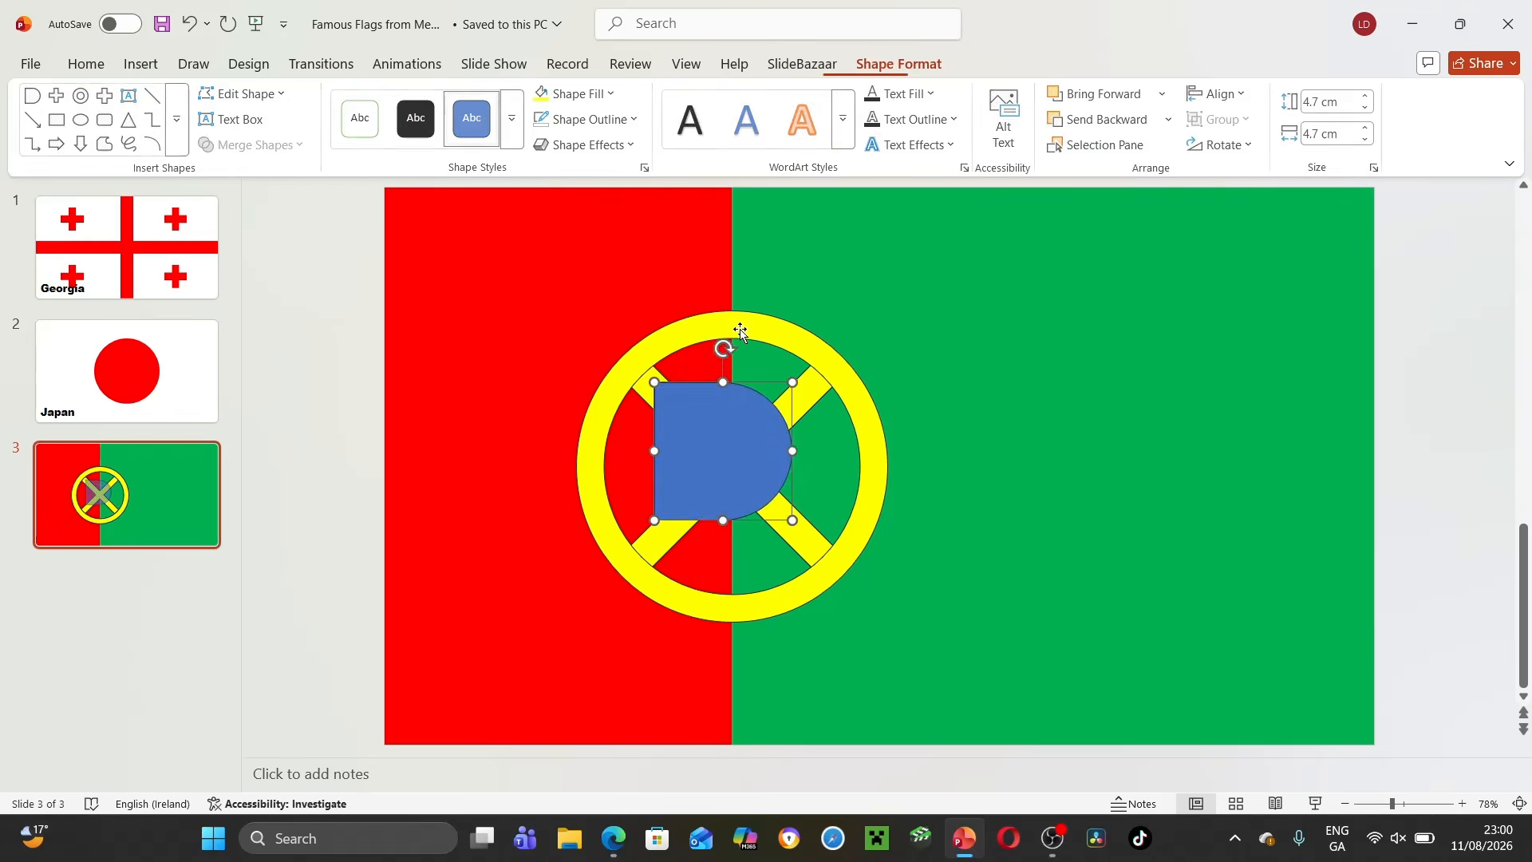
pyautogui.moveTo(726, 344); pyautogui.dragTo(876, 461)
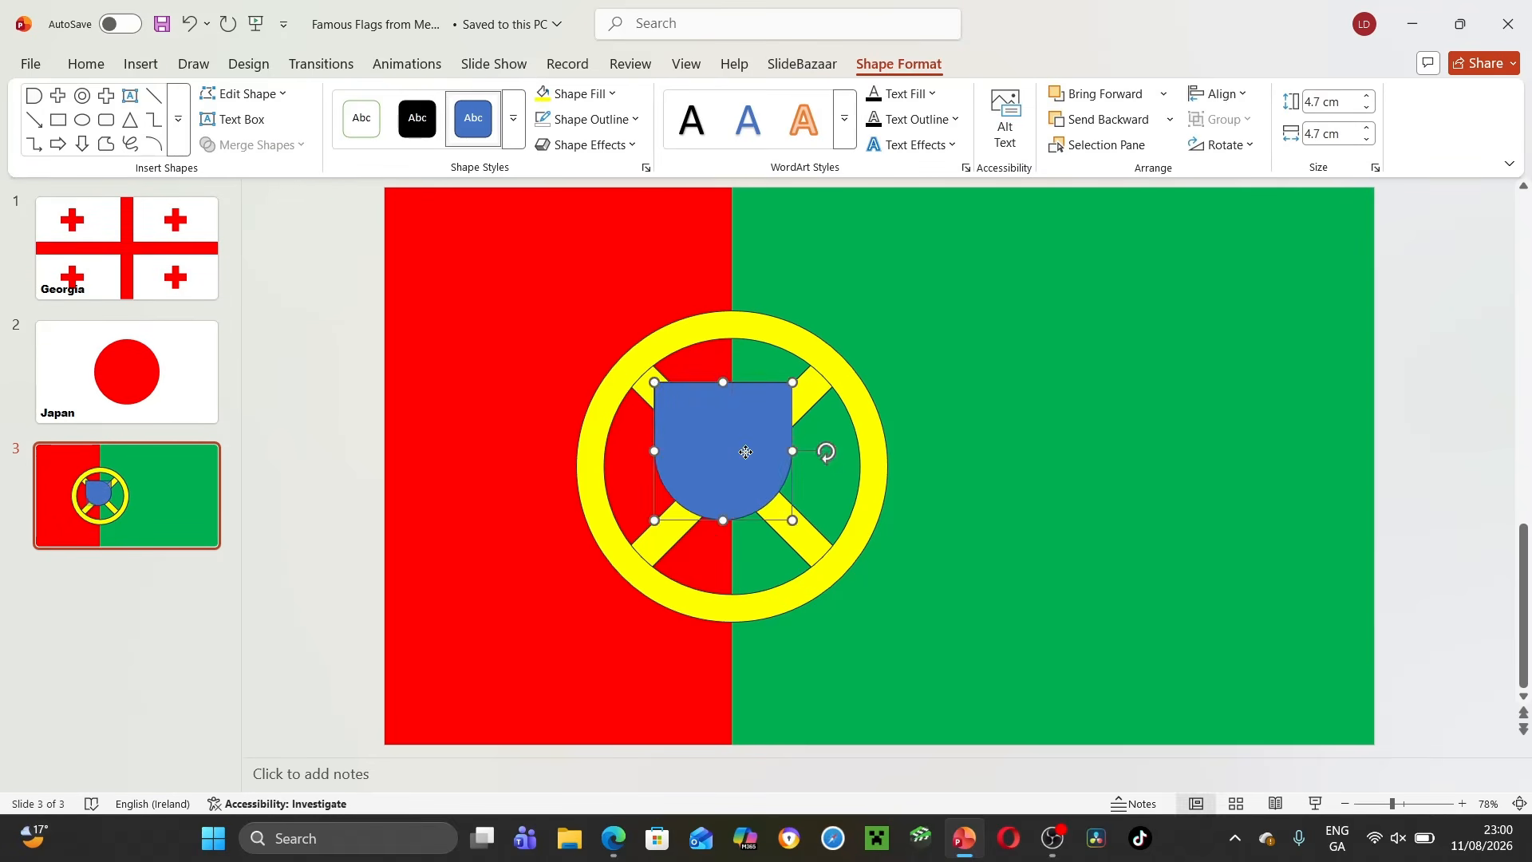
pyautogui.moveTo(760, 451); pyautogui.dragTo(762, 468)
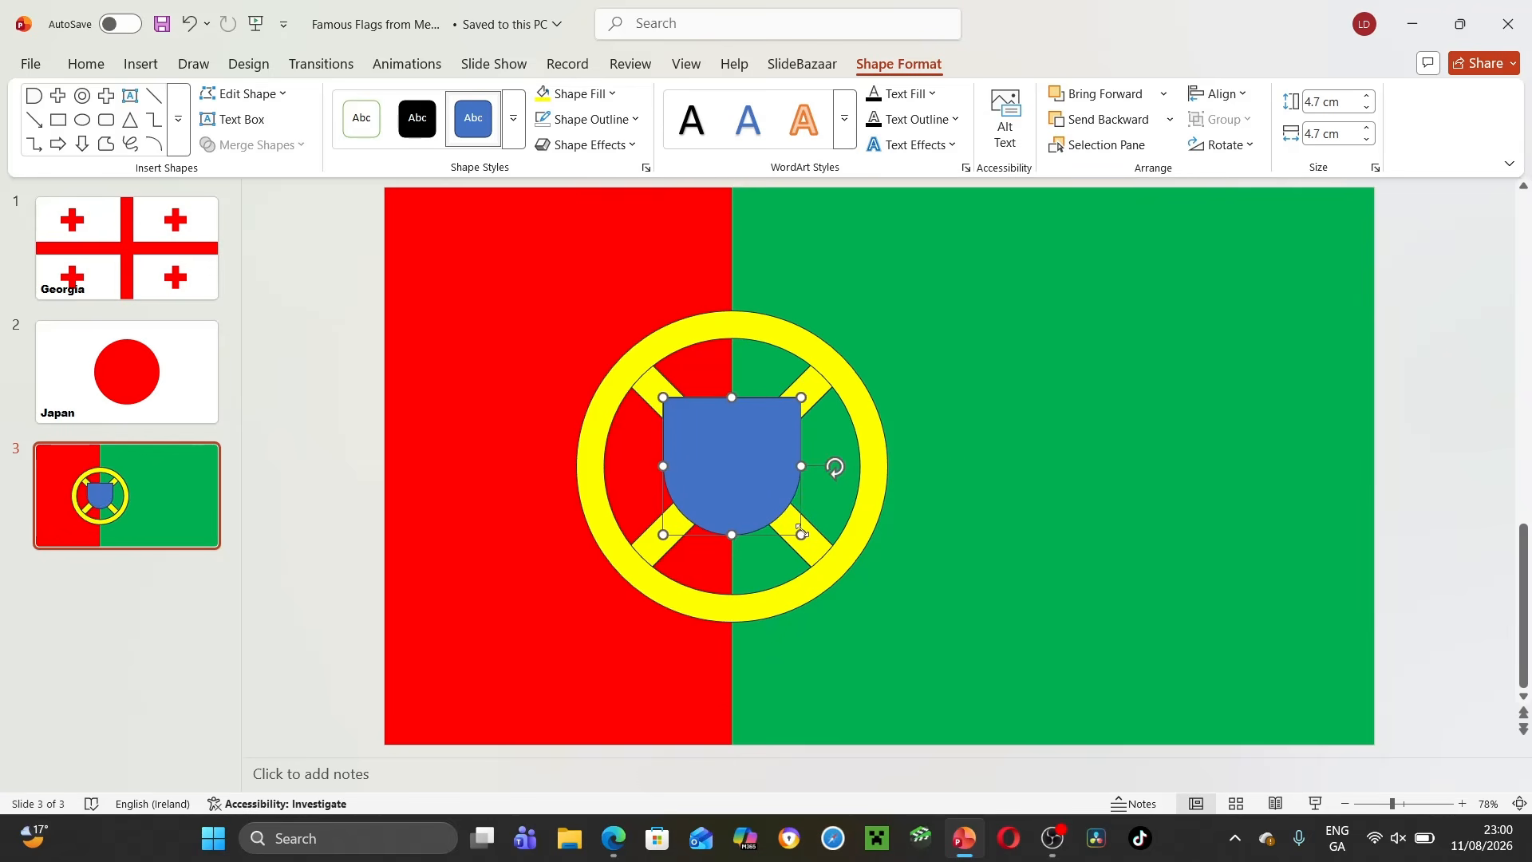
# Enlarge the shield shape to about 5.79 by 6.62 cm around its centre and fill it with white.
pyautogui.moveTo(801, 534); pyautogui.dragTo(815, 547)
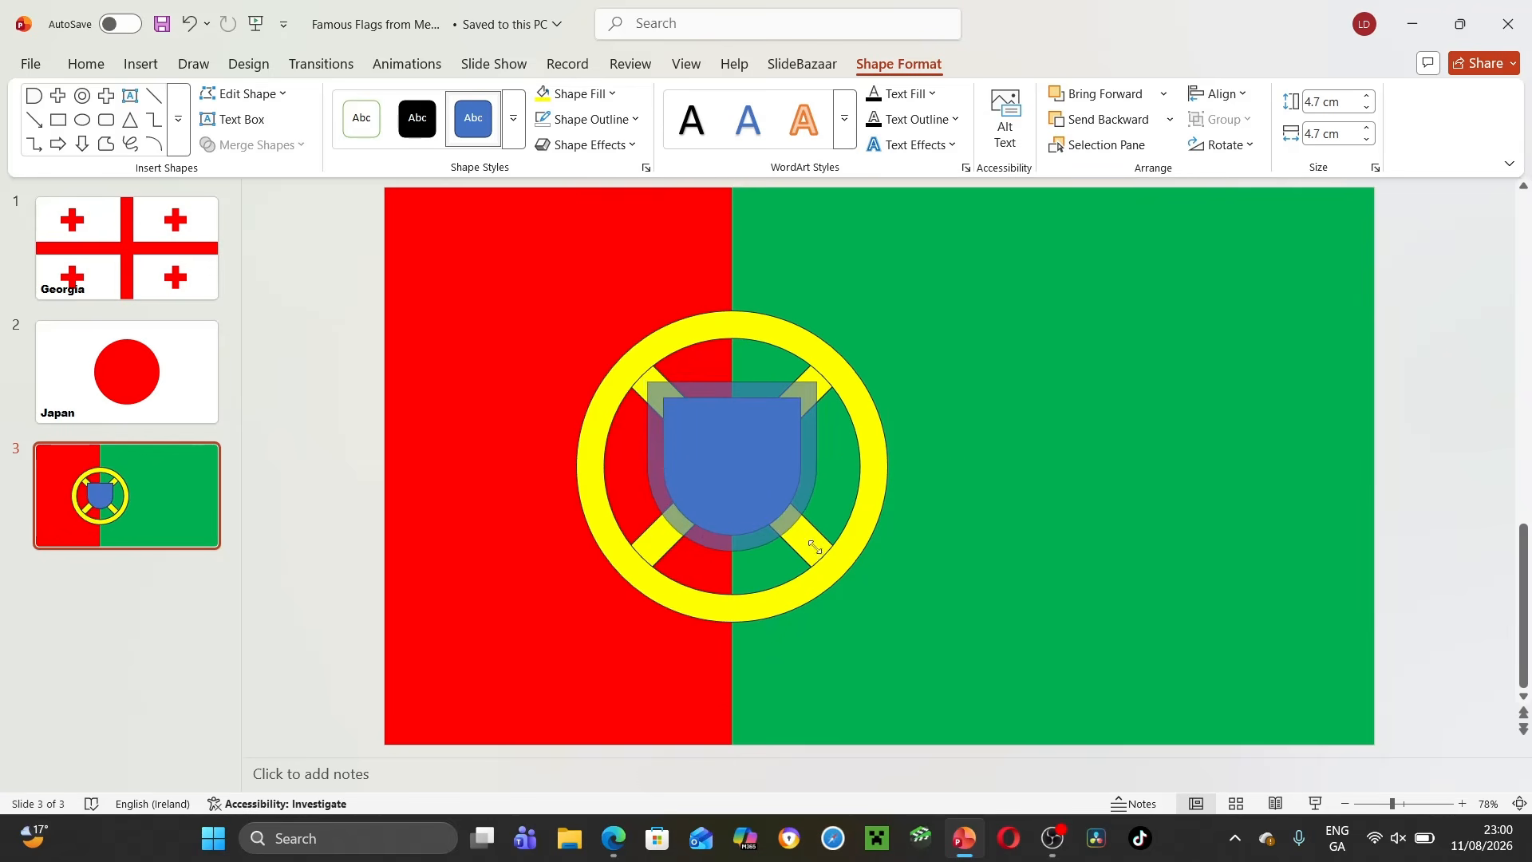
pyautogui.moveTo(815, 548); pyautogui.dragTo(815, 547)
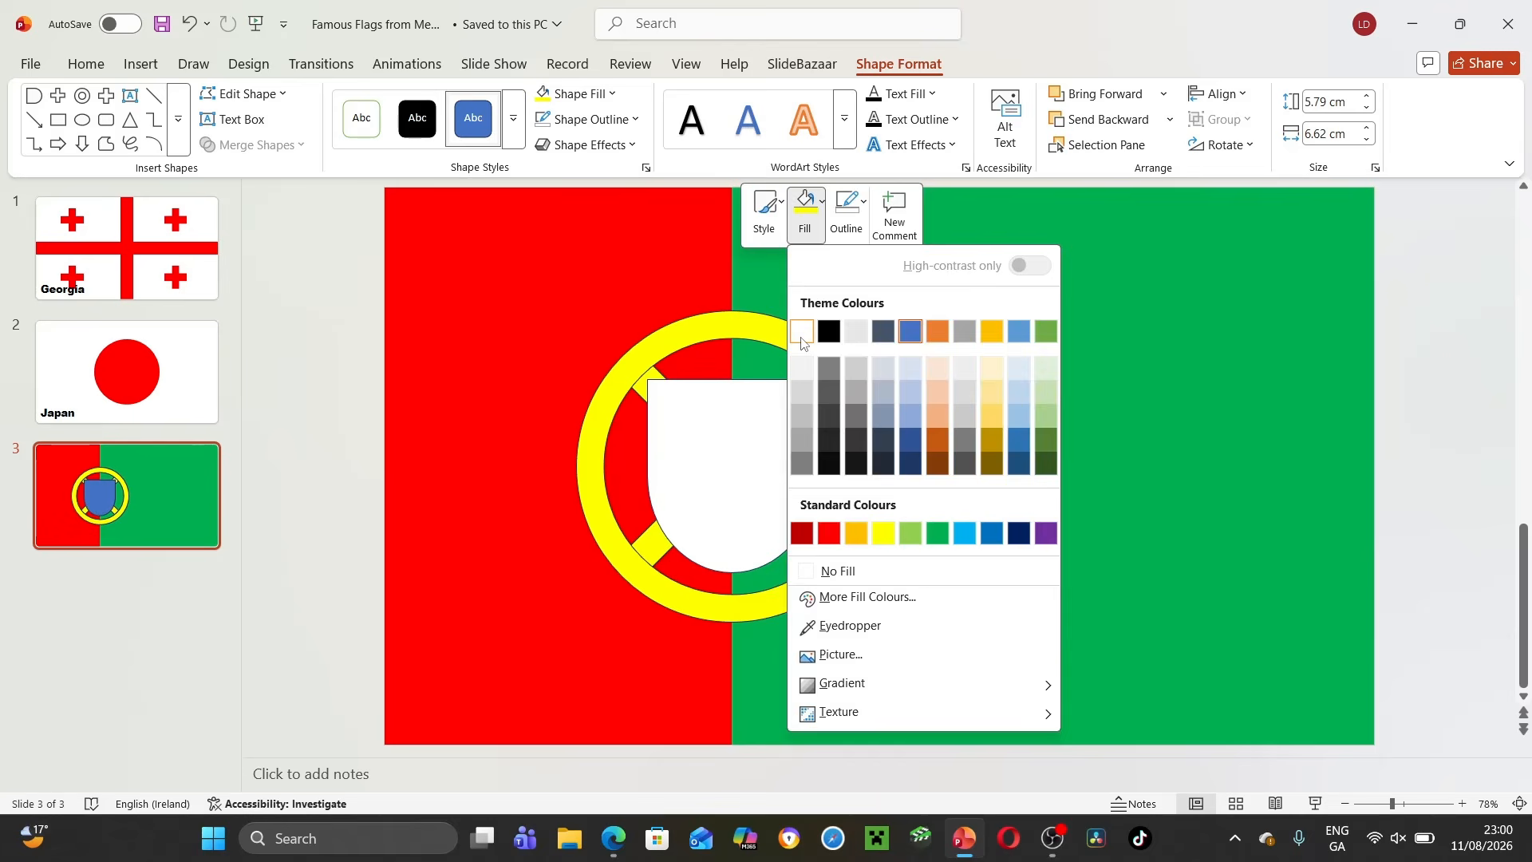
pyautogui.click(803, 334)
pyautogui.click(559, 408)
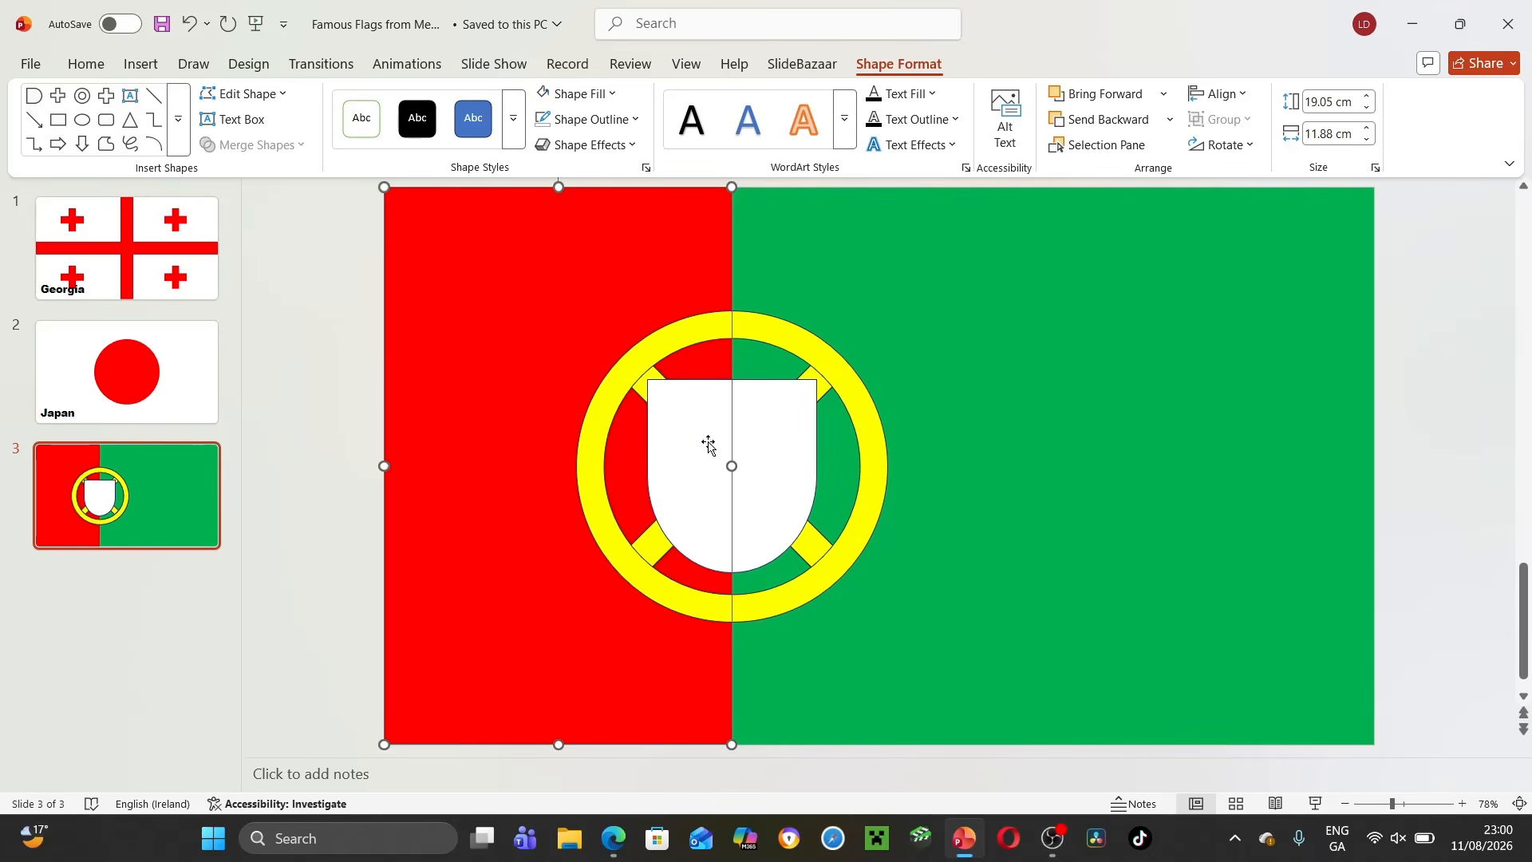
# Duplicate the white shield, place the copy on the upper part of the green area and fill it with blue.
pyautogui.click(709, 445)
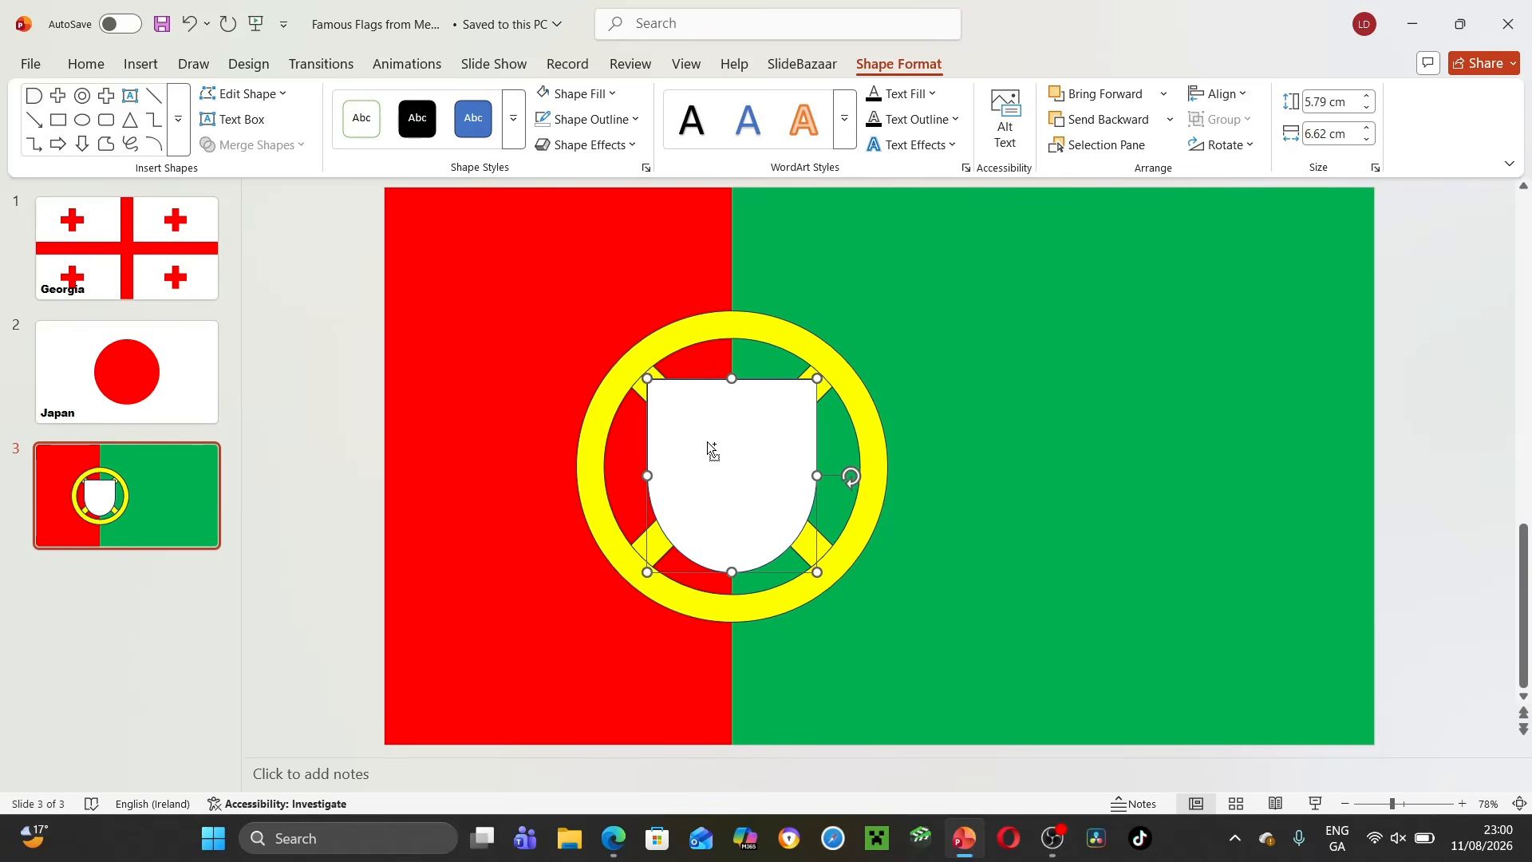
pyautogui.hotkey('ctrl', 'v')
pyautogui.moveTo(708, 443); pyautogui.dragTo(1032, 306)
pyautogui.rightClick(1047, 308)
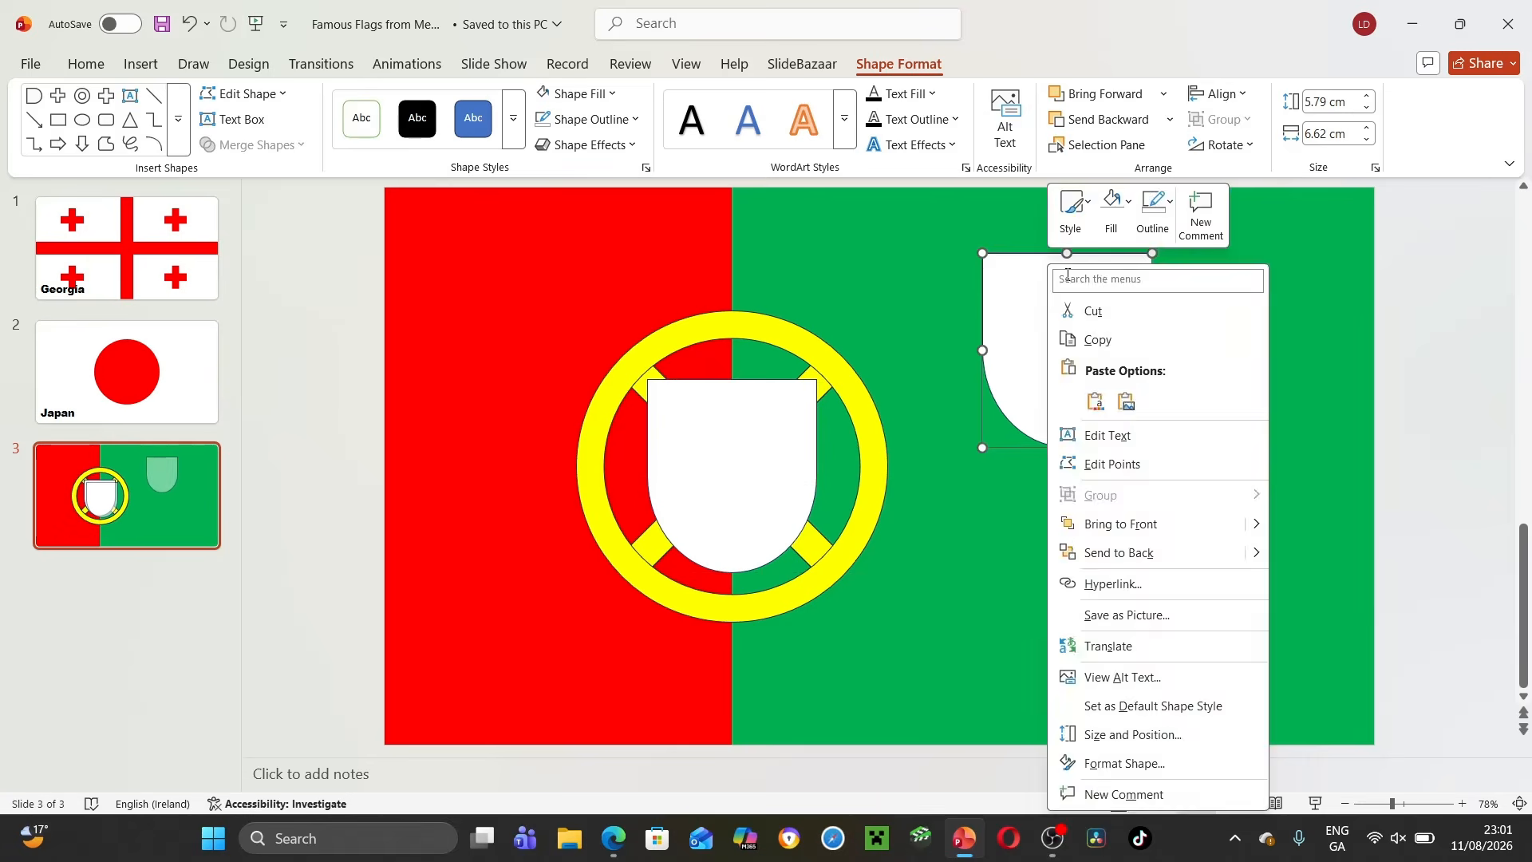
pyautogui.click(1111, 206)
pyautogui.click(1298, 532)
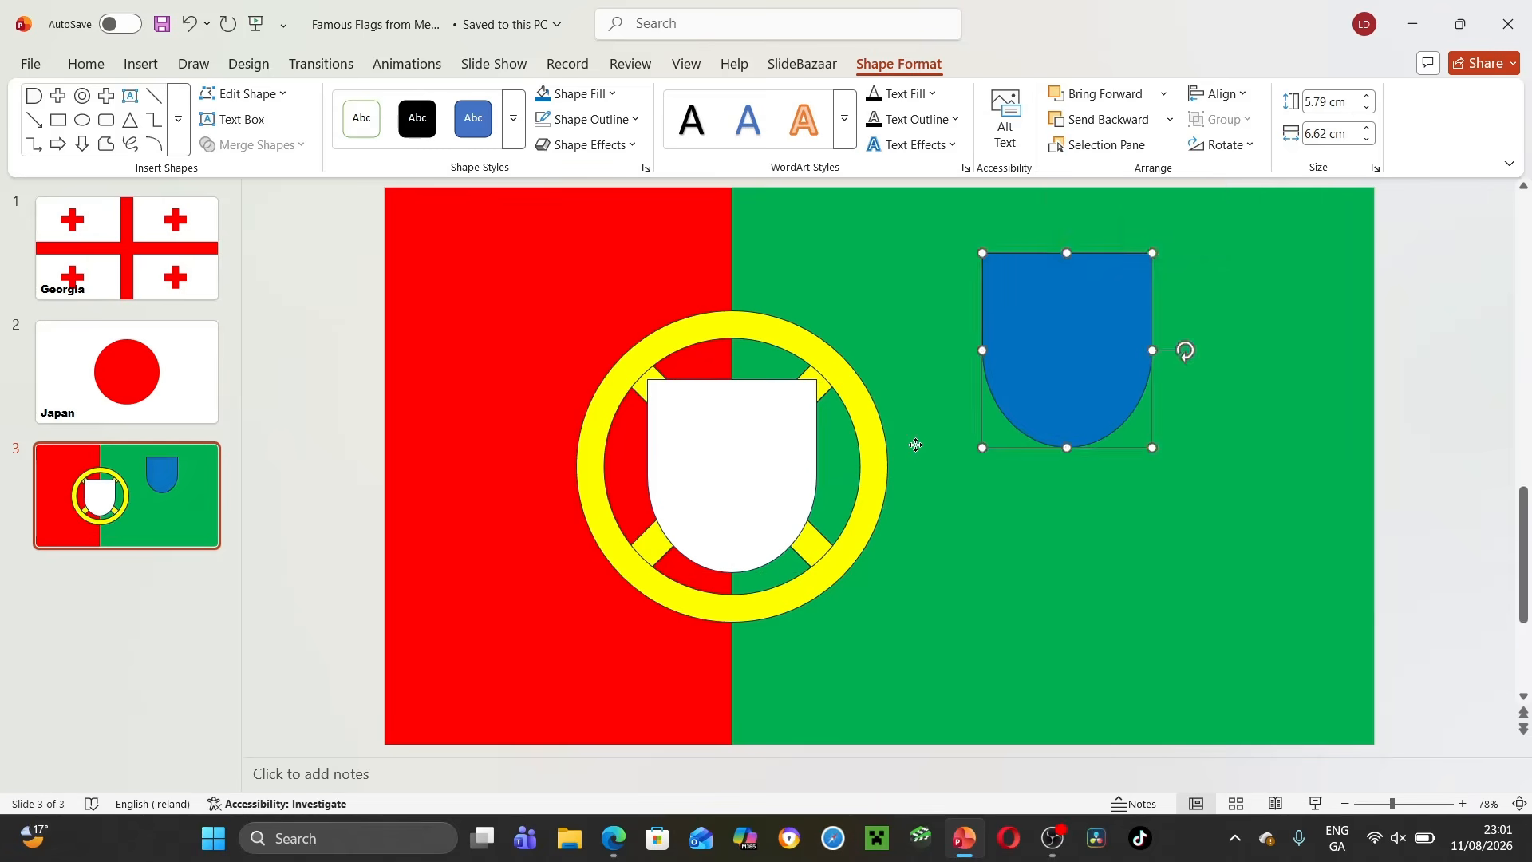
pyautogui.click(915, 444)
# Draw a circle about 1.67 cm in diameter on the blue shield.
pyautogui.click(141, 64)
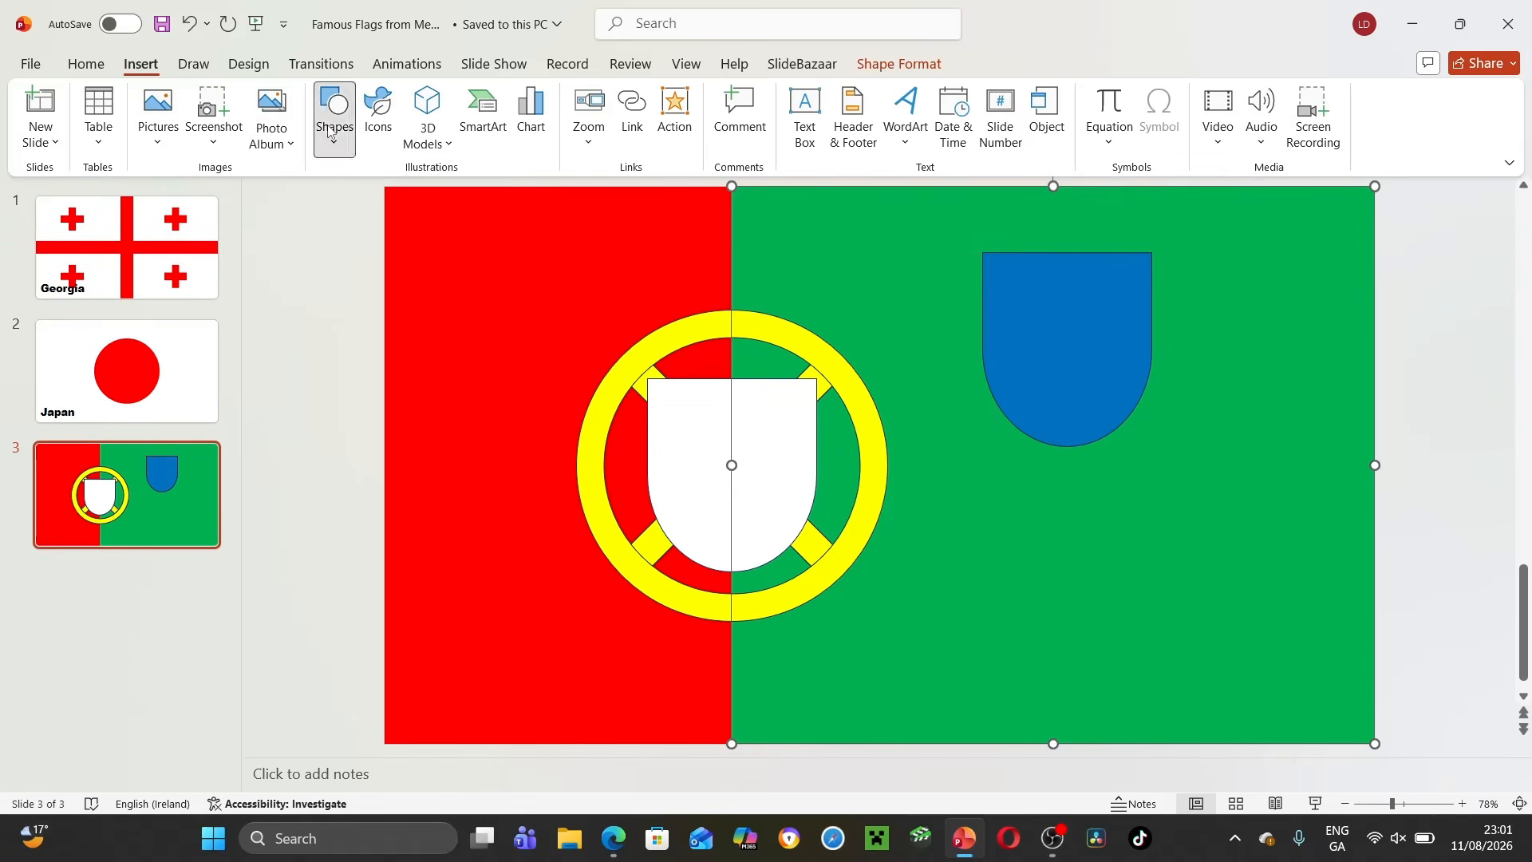
pyautogui.click(334, 112)
pyautogui.click(516, 206)
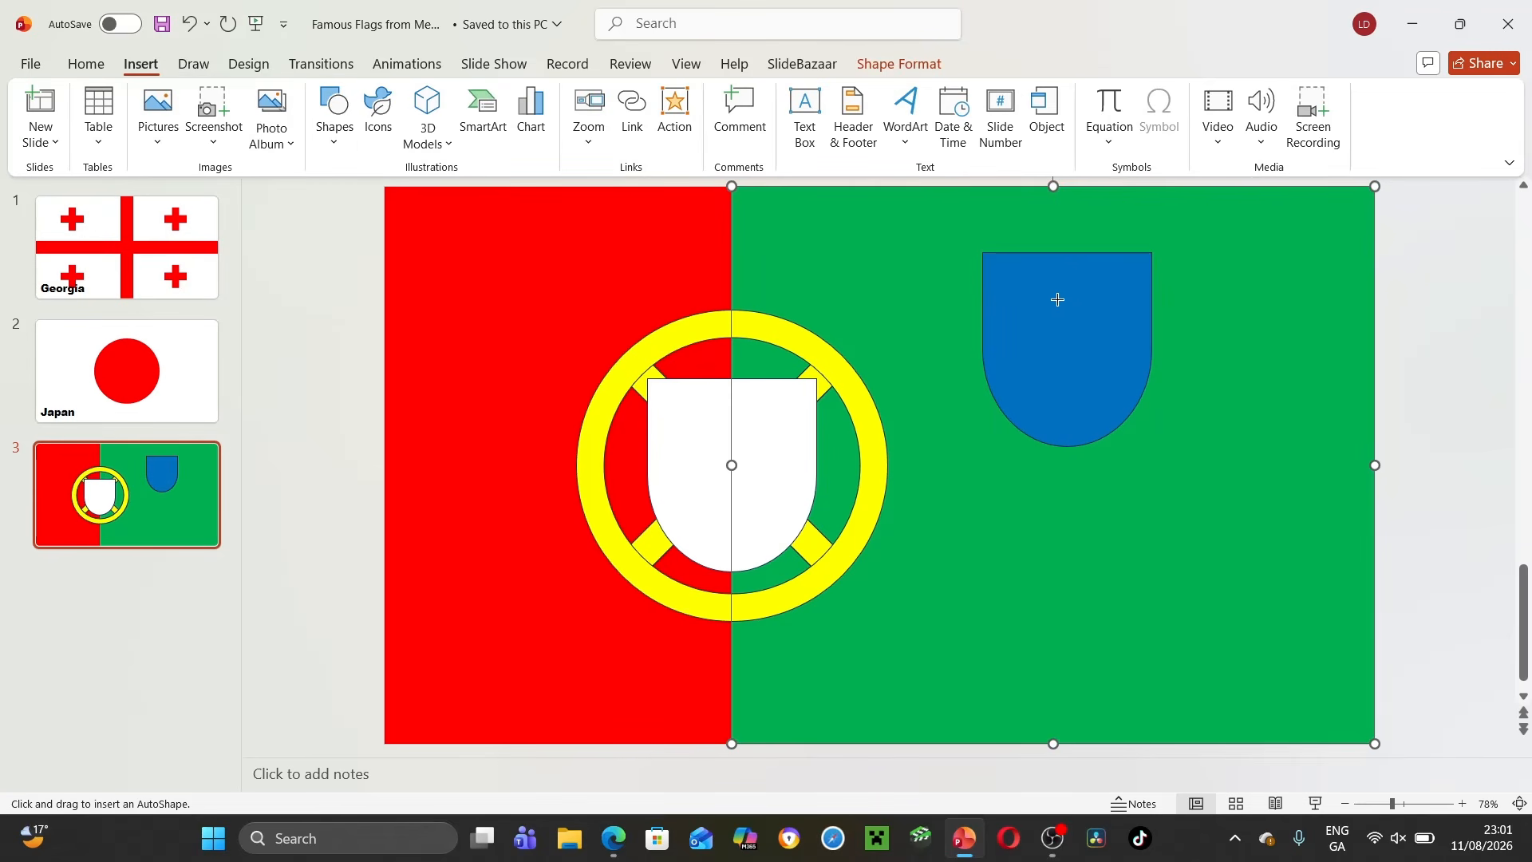
pyautogui.moveTo(1023, 274)
pyautogui.mouseDown()
pyautogui.moveTo(1063, 301)
pyautogui.moveTo(1025, 293)
pyautogui.moveTo(1046, 322)
pyautogui.moveTo(1101, 303)
pyautogui.moveTo(1105, 391)
pyautogui.moveTo(1071, 341)
pyautogui.moveTo(1067, 352)
pyautogui.moveTo(1107, 402)
pyautogui.mouseUp()
# Duplicate the circle to make five on the blue shield, one in the middle and one towards each corner.
pyautogui.hotkey('ctrl', 'c')
pyautogui.hotkey('ctrl', 'v')
pyautogui.keyDown('shift'); pyautogui.click(1033, 303); pyautogui.keyUp('shift')
pyautogui.hotkey('ctrl', 'v')
pyautogui.click(1025, 391)
pyautogui.keyDown('shift'); pyautogui.click(1099, 387); pyautogui.keyUp('shift')
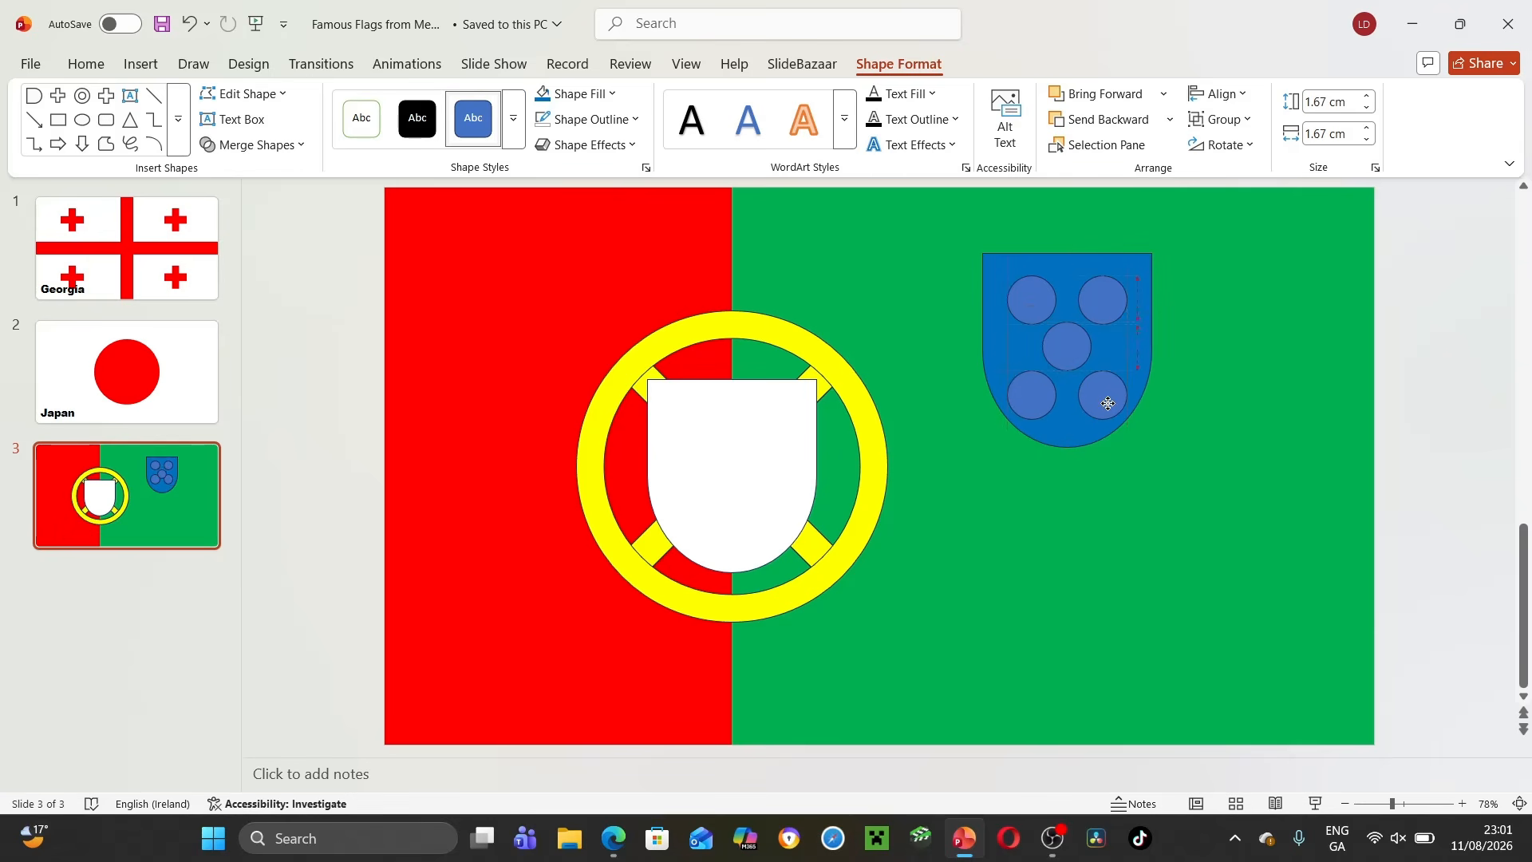
# Fill the five circles on the blue shield with white.
pyautogui.rightClick(1106, 280)
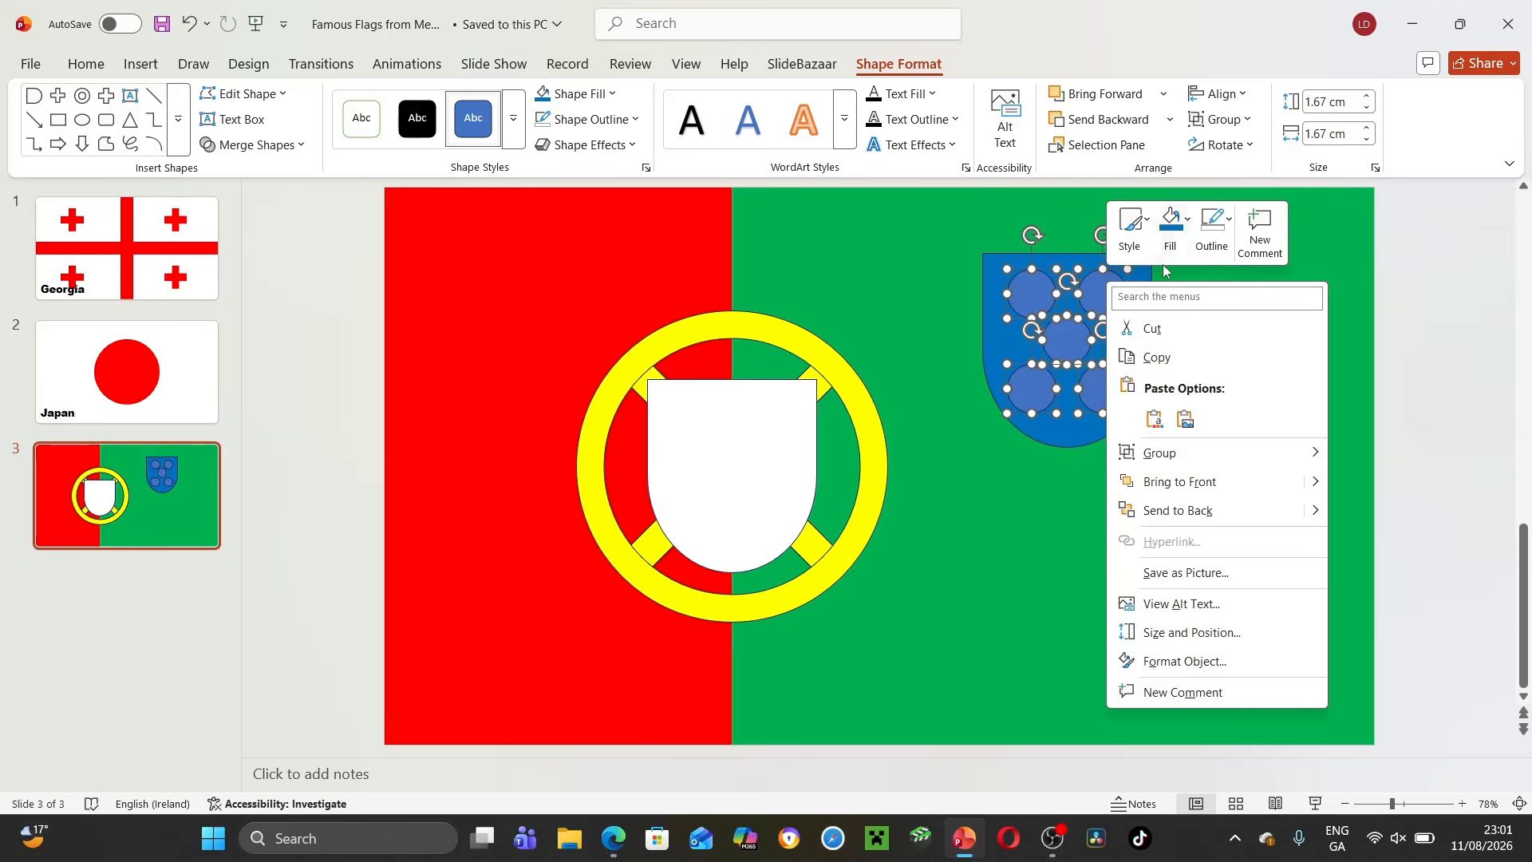
pyautogui.click(1173, 243)
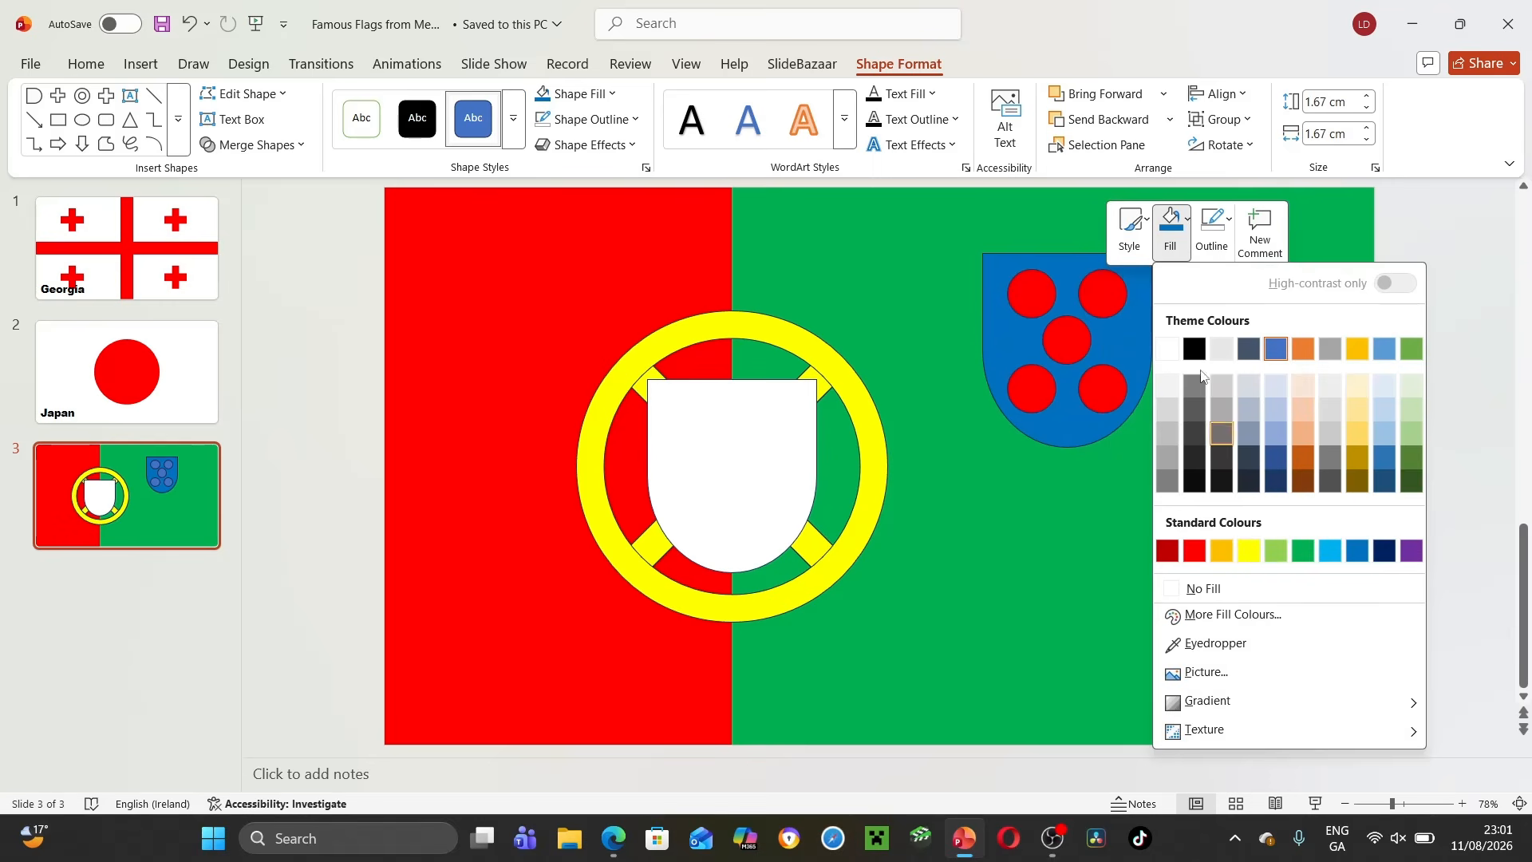
pyautogui.click(1168, 350)
pyautogui.click(1183, 307)
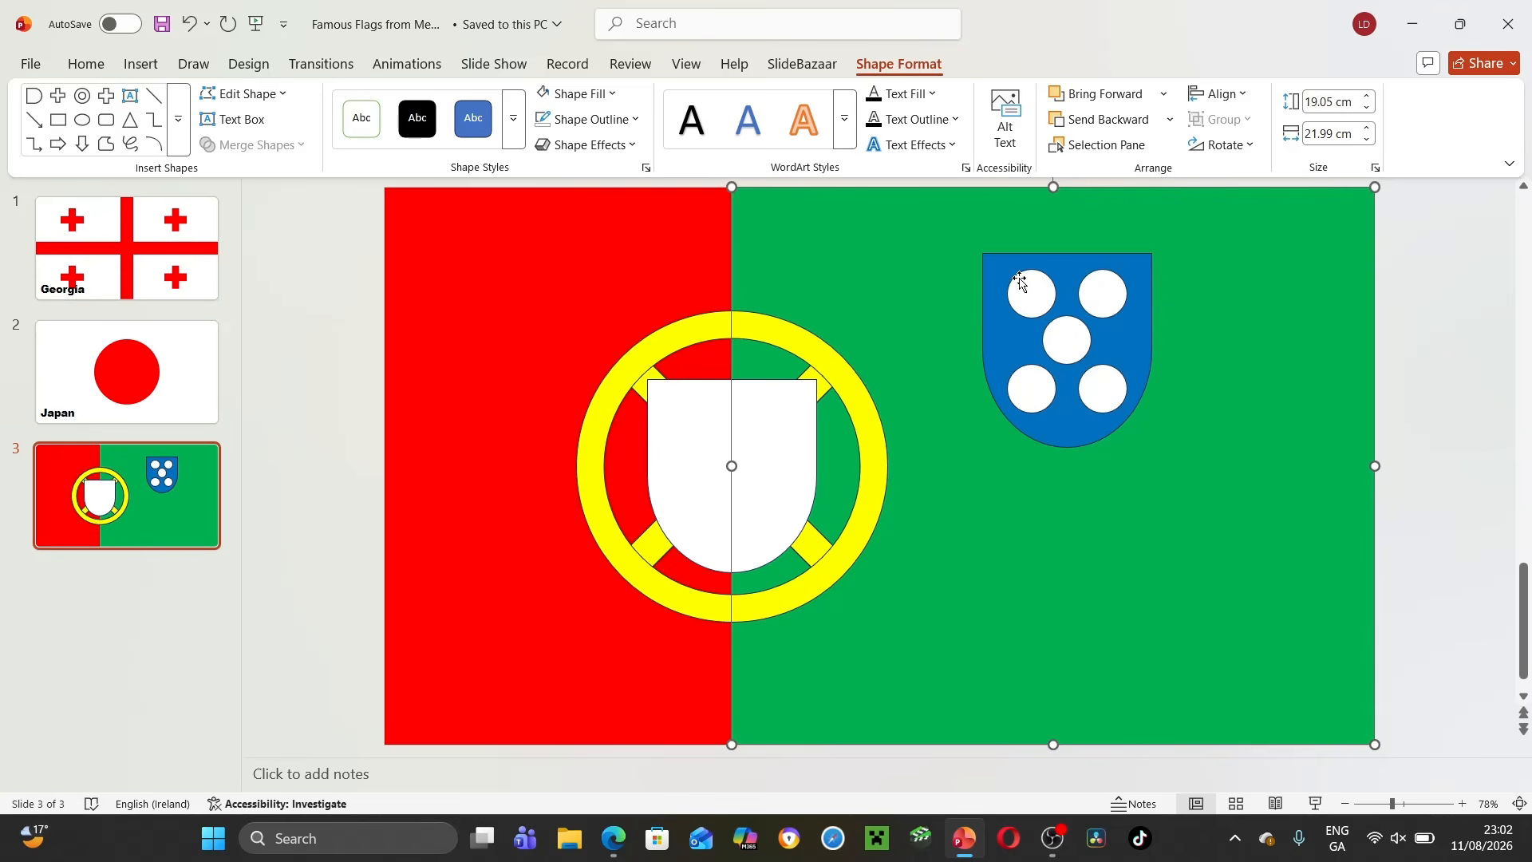
# Group the blue shield with its five white circles.
pyautogui.click(1055, 268)
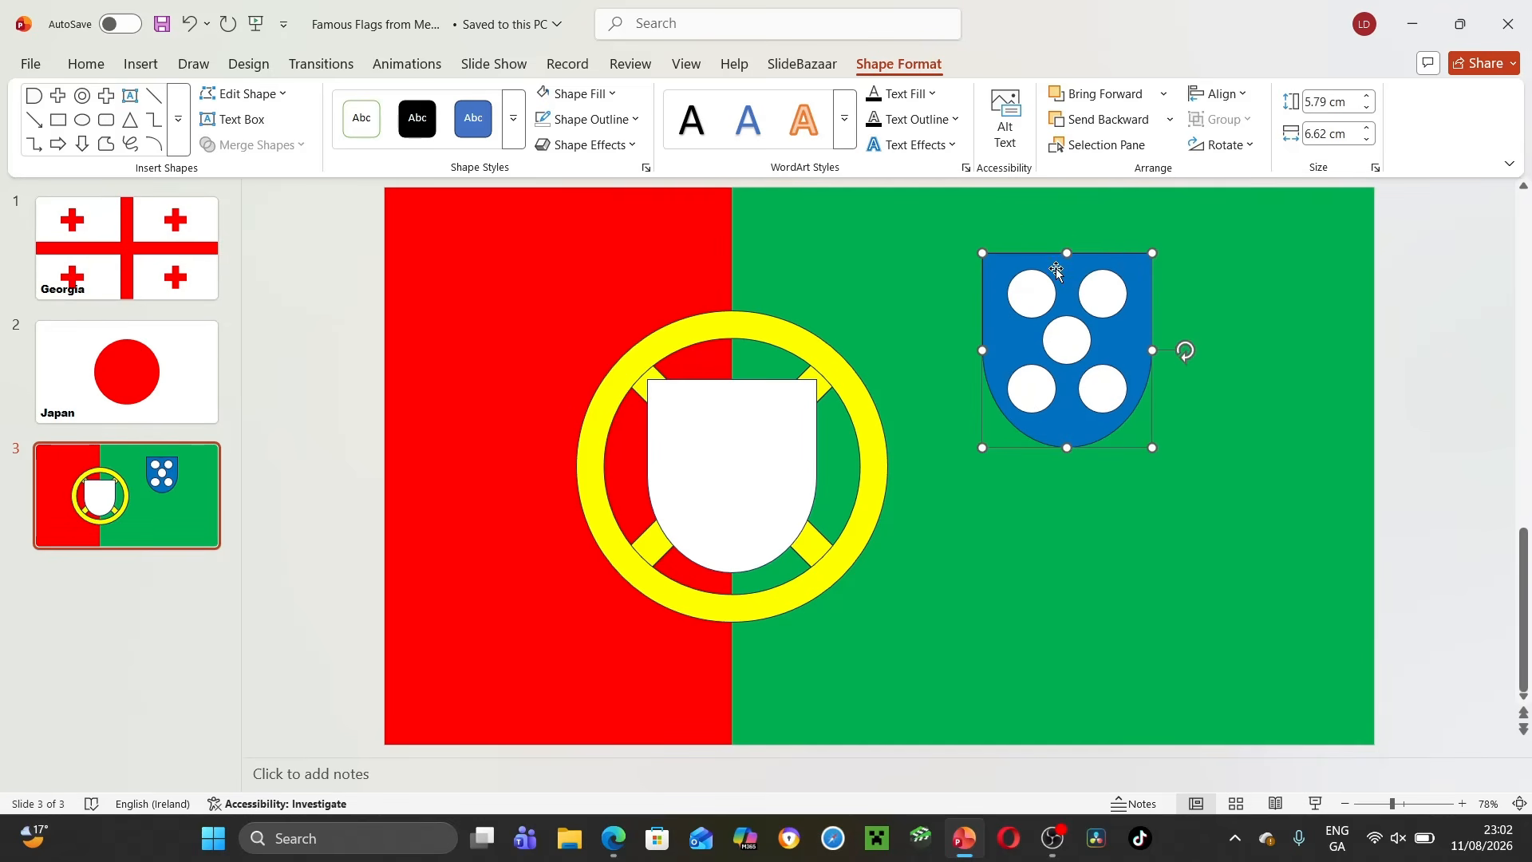
pyautogui.keyDown('shift'); pyautogui.click(1033, 296); pyautogui.keyUp('shift')
pyautogui.keyDown('shift'); pyautogui.click(1099, 307); pyautogui.keyUp('shift')
pyautogui.keyDown('shift'); pyautogui.click(1069, 357); pyautogui.keyUp('shift')
pyautogui.keyDown('shift'); pyautogui.click(1045, 376); pyautogui.keyUp('shift')
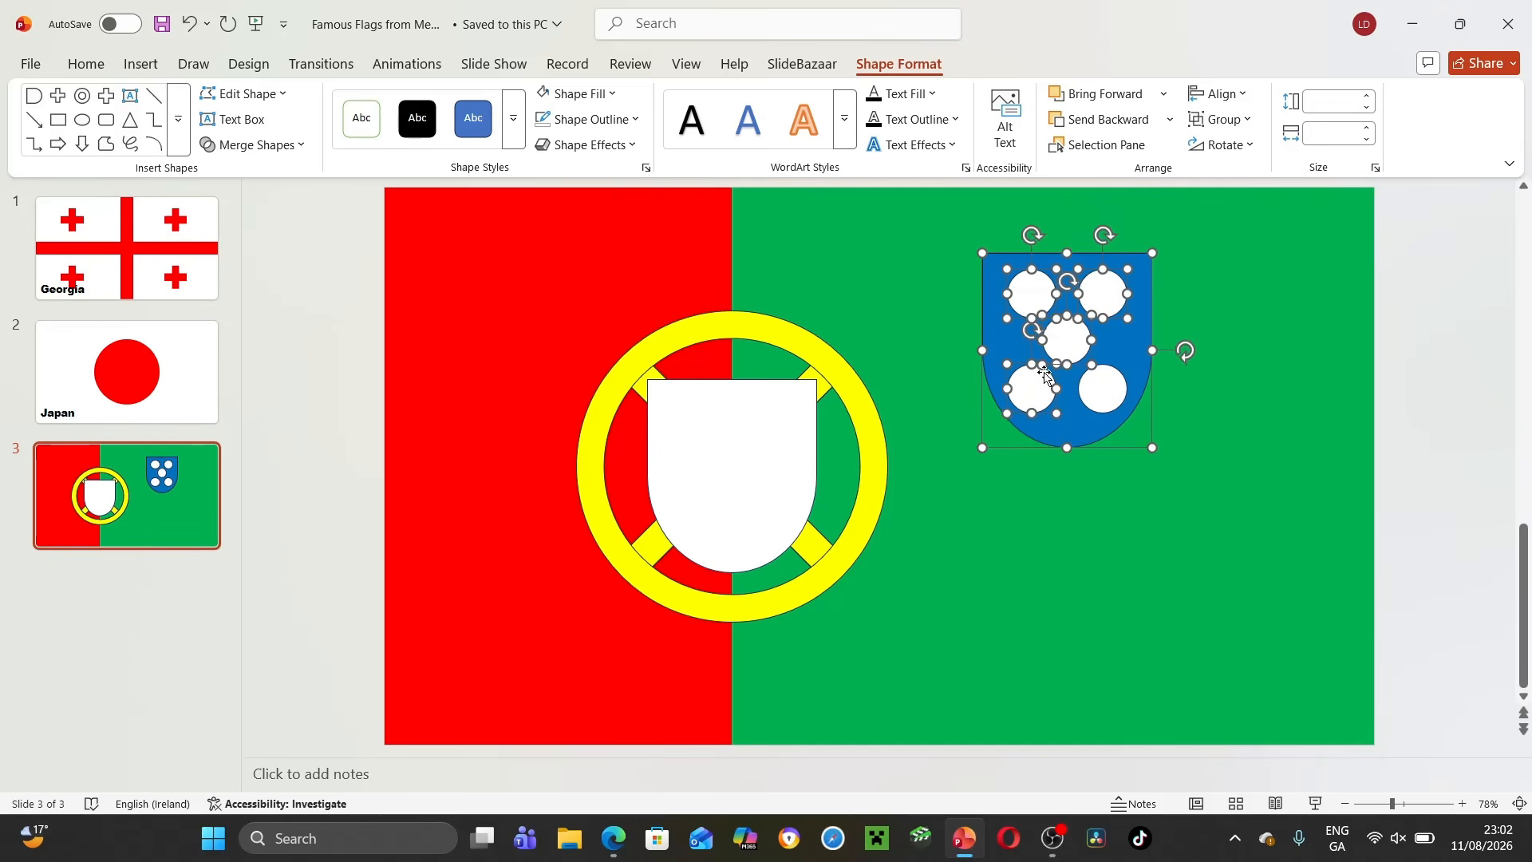
pyautogui.keyDown('shift'); pyautogui.click(1121, 387); pyautogui.keyUp('shift')
pyautogui.rightClick(1122, 386)
pyautogui.moveTo(1201, 555)
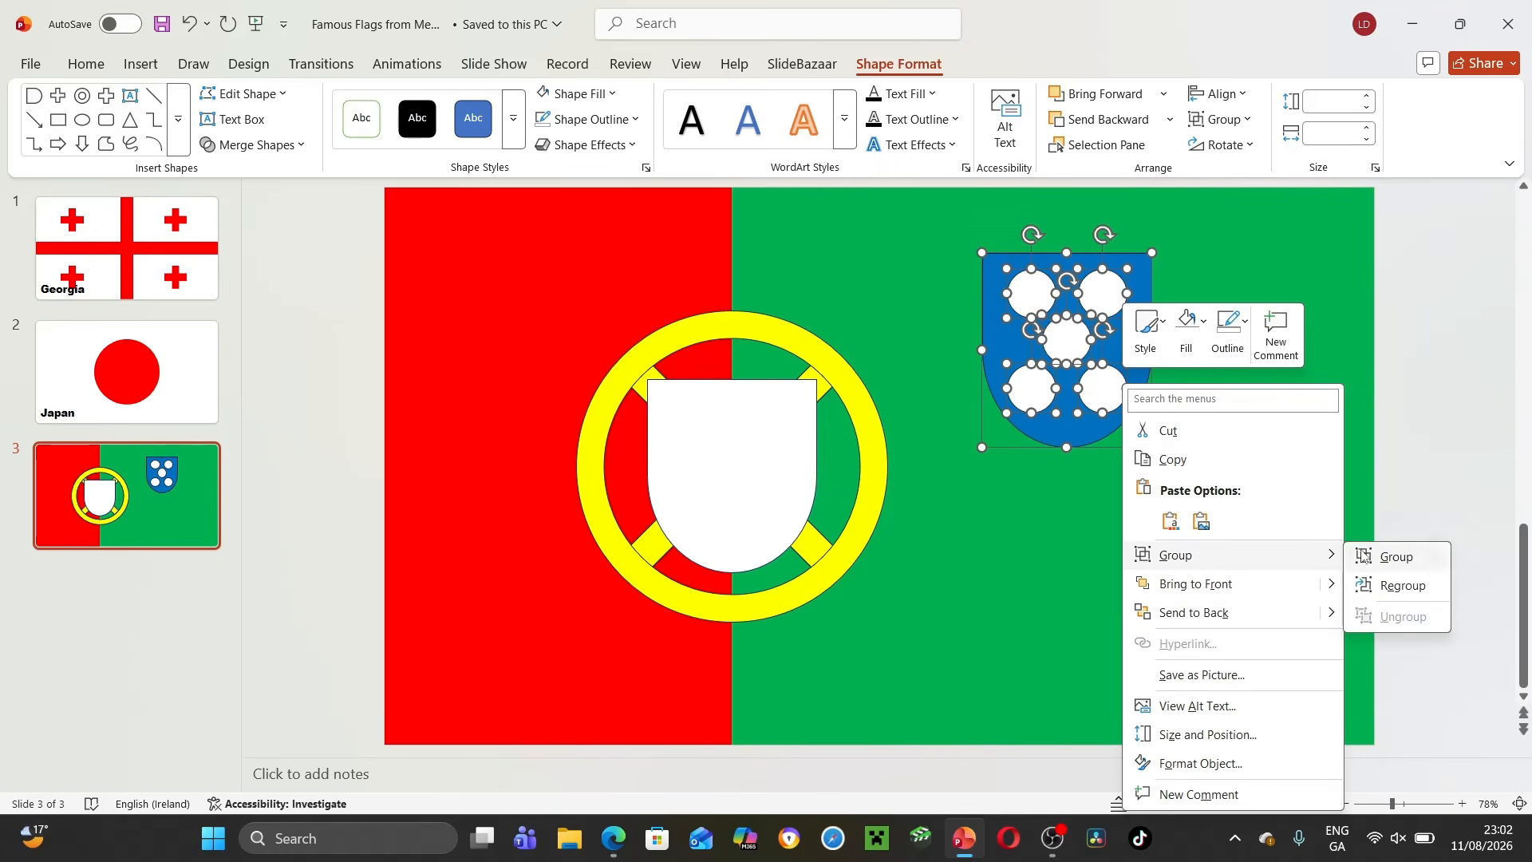
pyautogui.click(1396, 555)
# Shrink the blue shield group to about 1.55 by 1.35 cm and arrange five copies on the white shield, one central and four around it.
pyautogui.moveTo(1159, 247); pyautogui.dragTo(781, 419)
pyautogui.hotkey('ctrl', 'v')
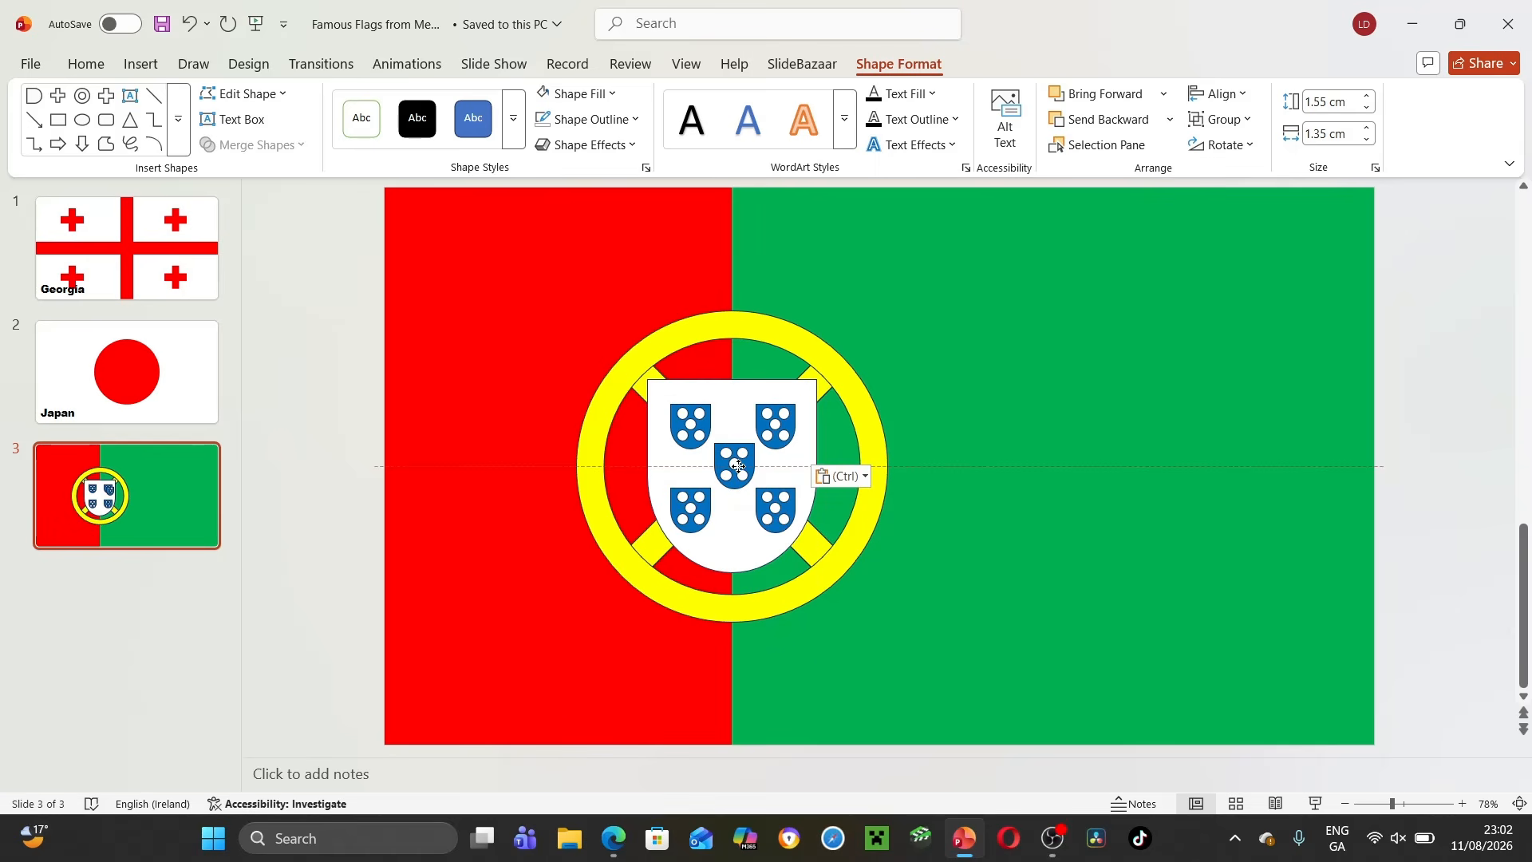
pyautogui.moveTo(738, 468); pyautogui.dragTo(738, 470)
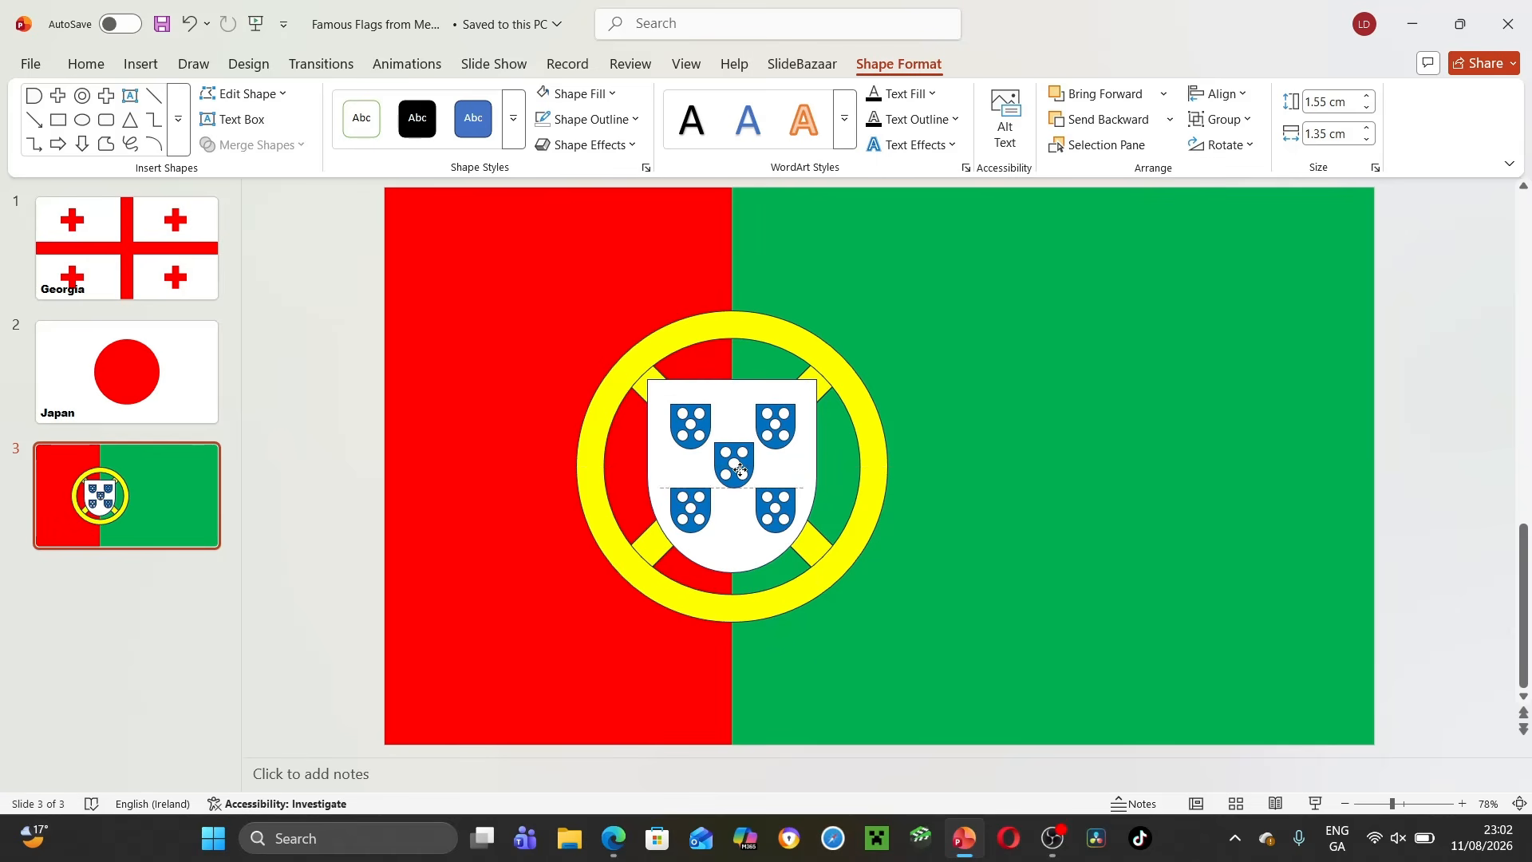
pyautogui.click(523, 490)
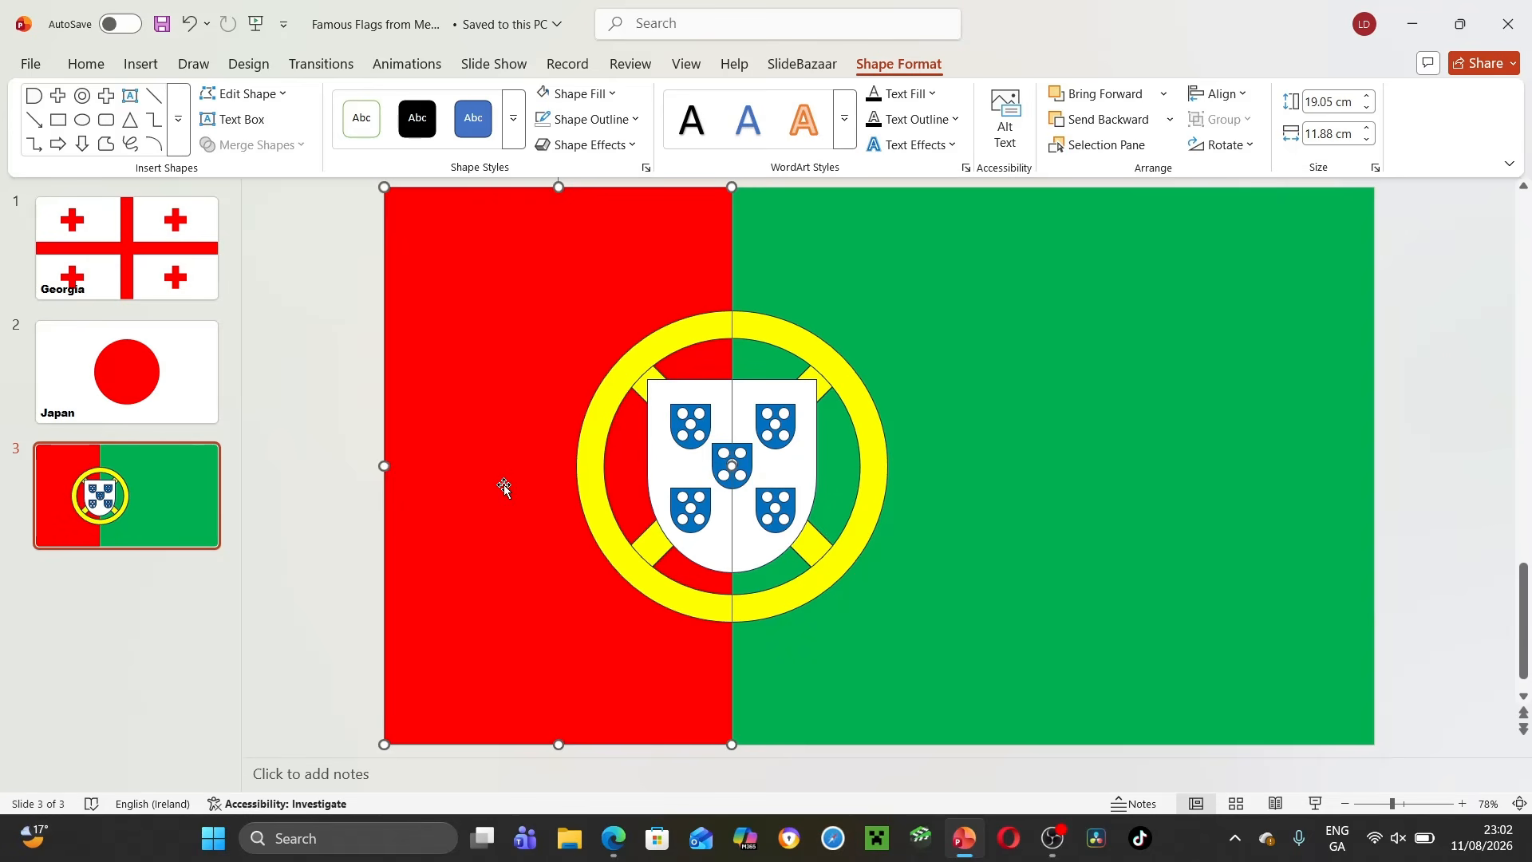
pyautogui.click(249, 358)
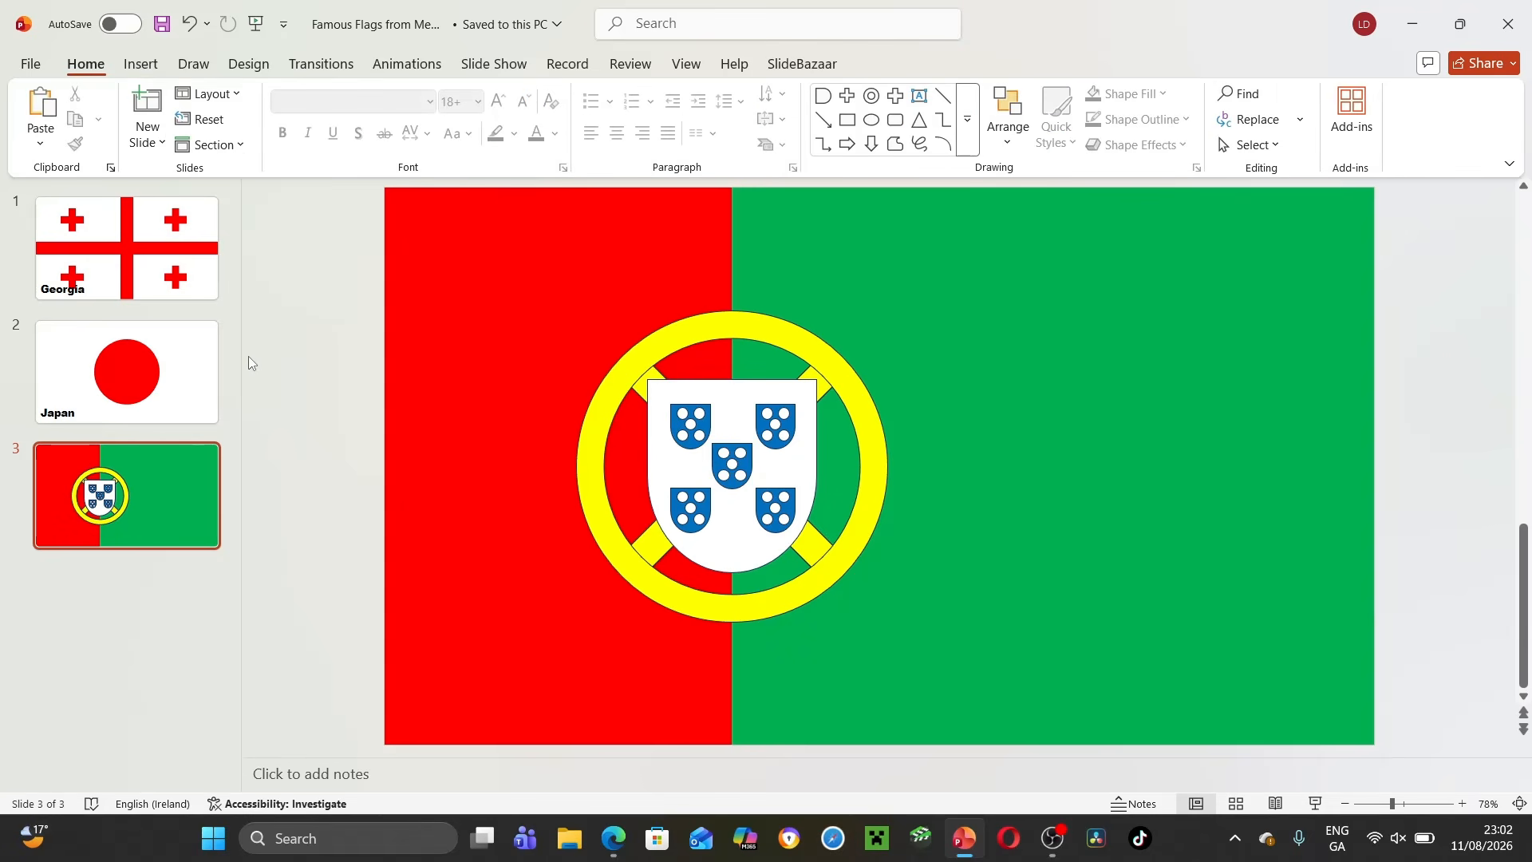